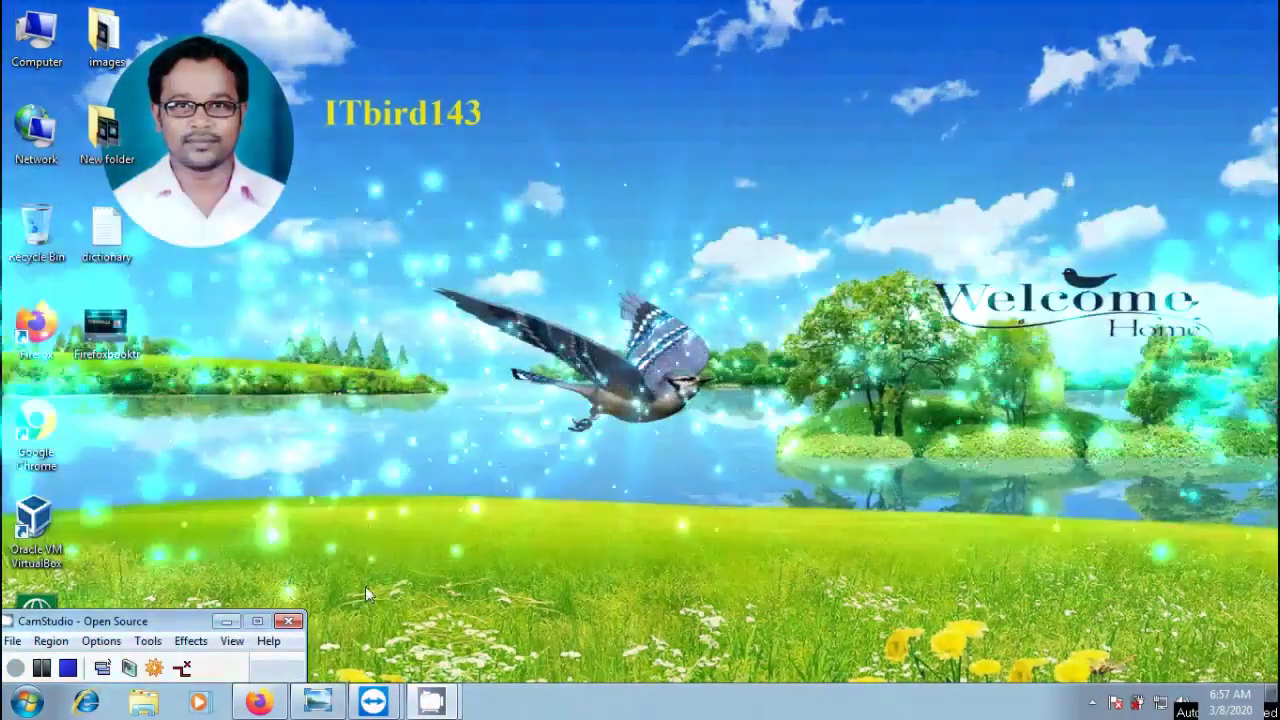
# Step: Switch to the LENOVO-PC TeamViewer session and show all bookmarks in the remote Firefox library
pyautogui.click(318, 700)
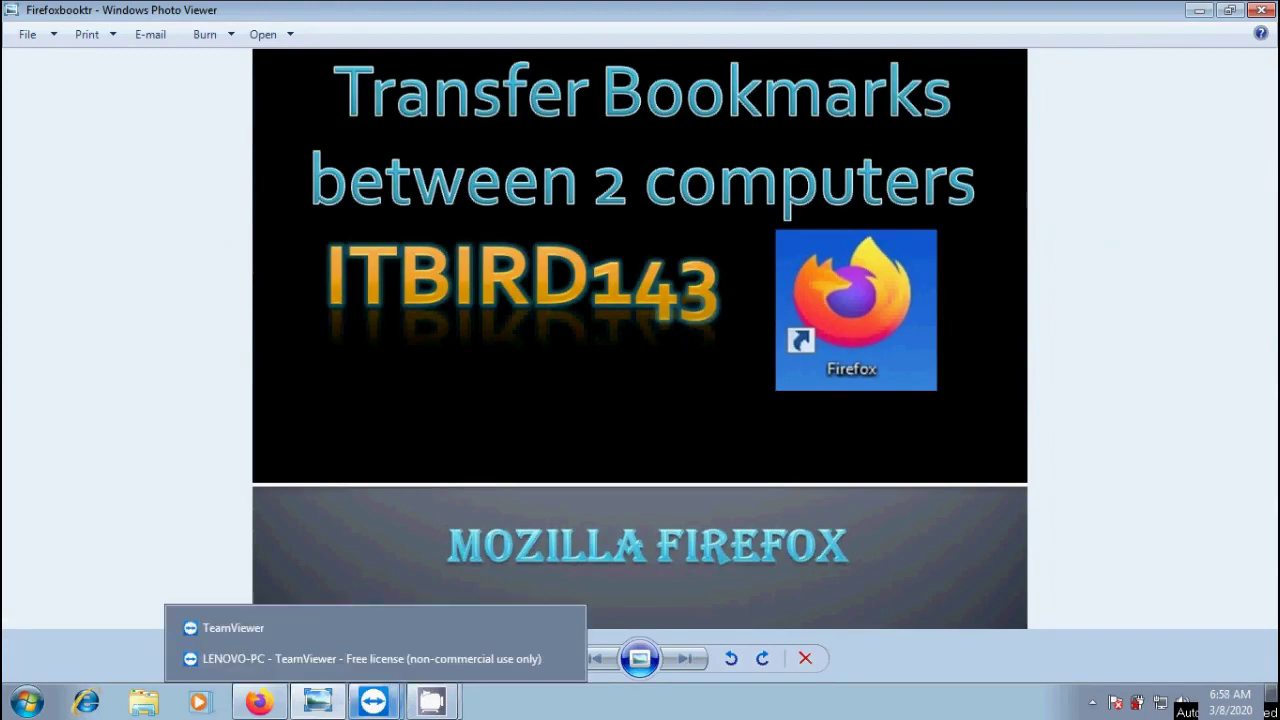
pyautogui.click(380, 659)
pyautogui.click(973, 67)
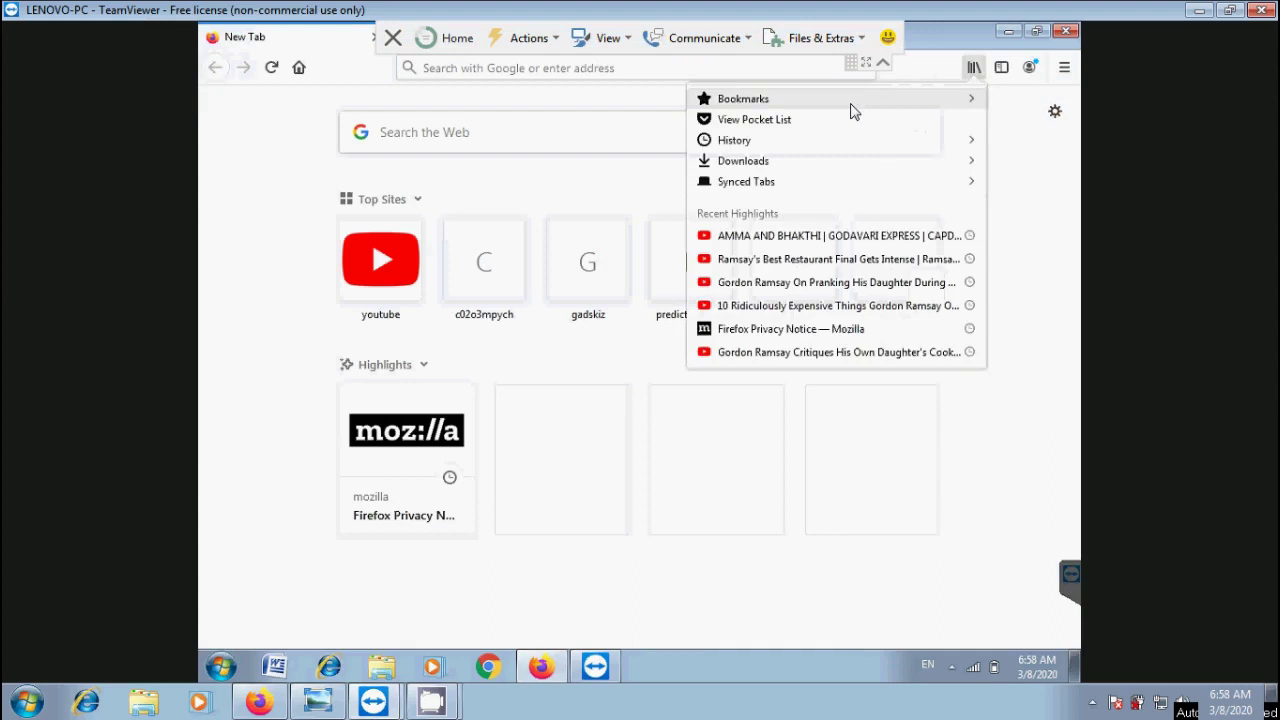
pyautogui.click(853, 100)
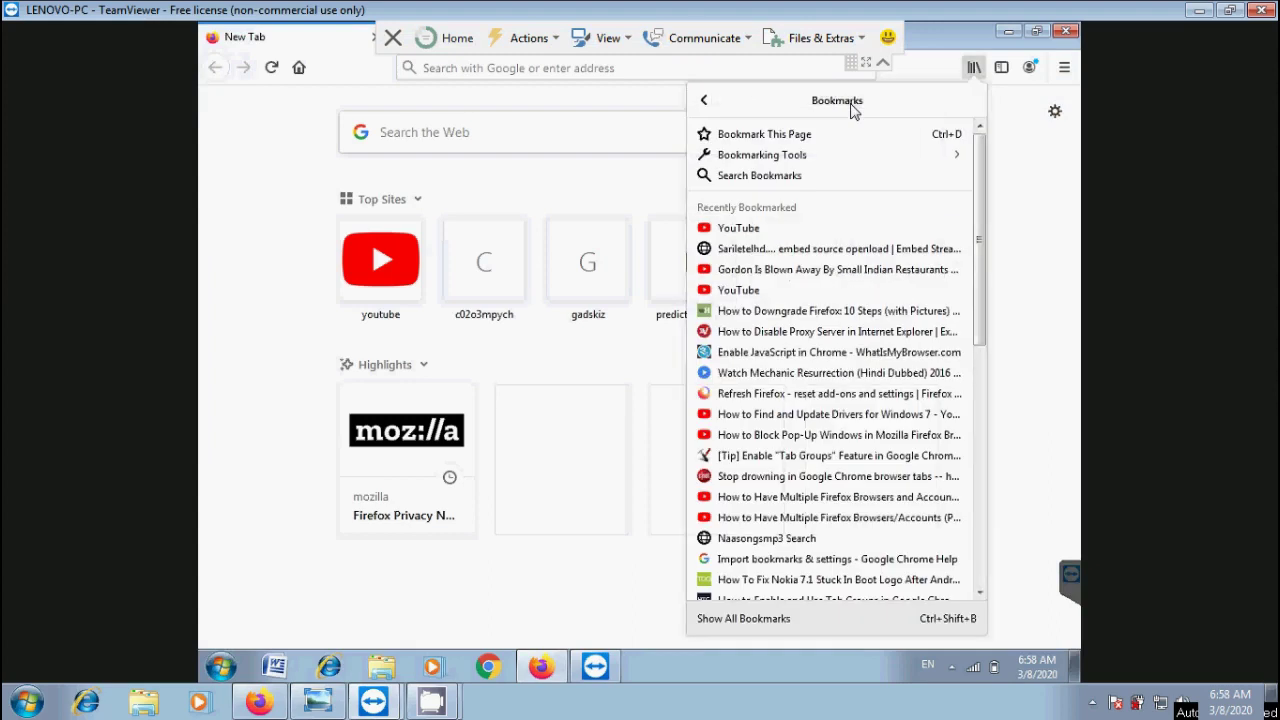
pyautogui.click(745, 619)
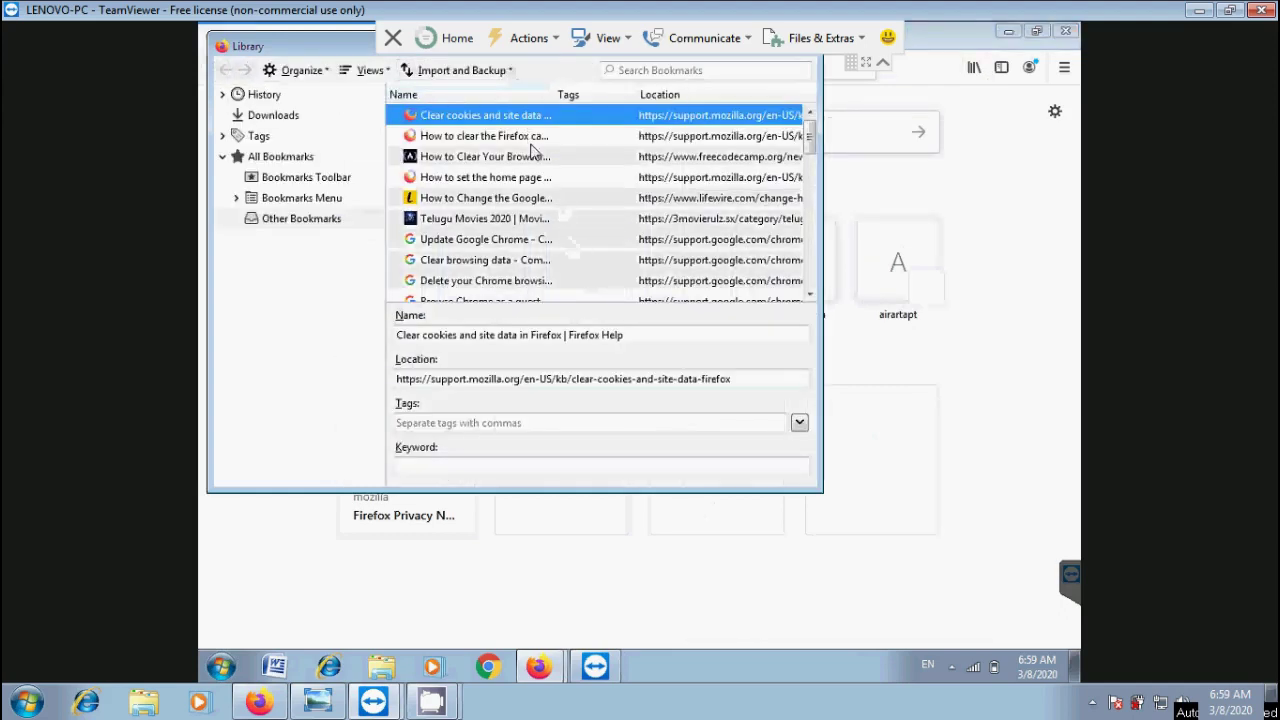
# Step: Export the remote Firefox bookmarks as an HTML file named bookmarks on the Desktop
pyautogui.click(510, 74)
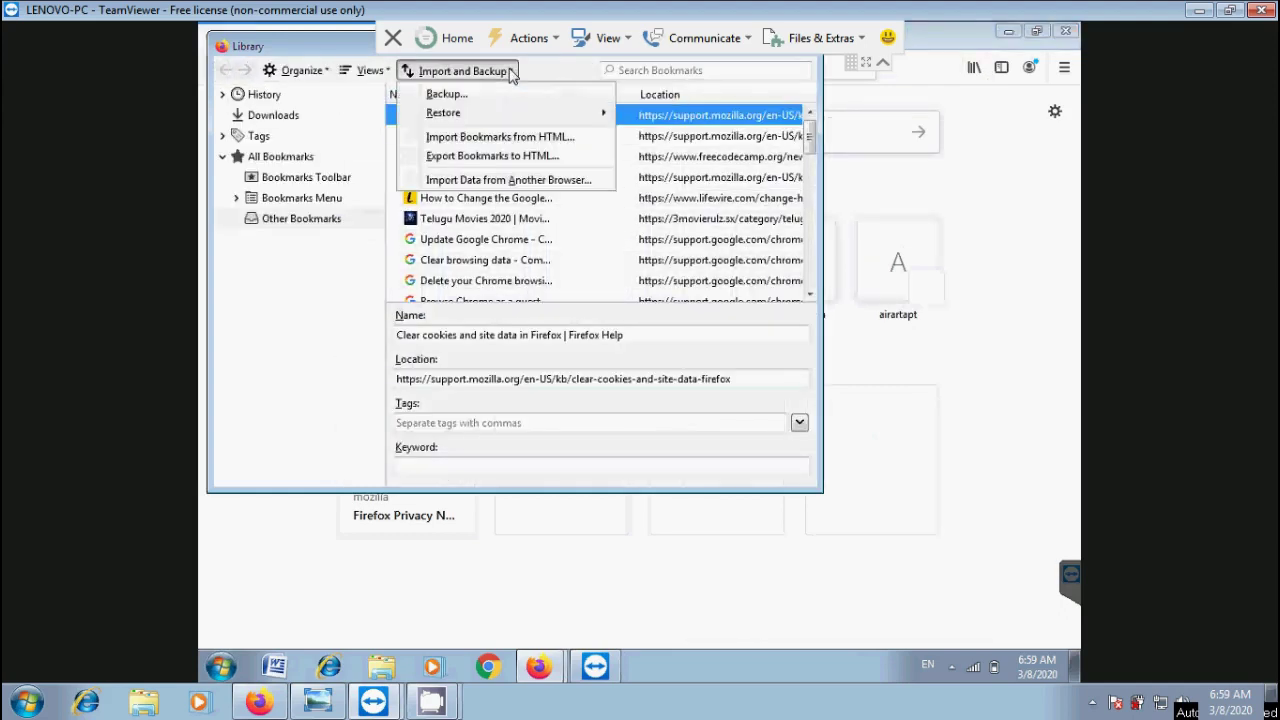
pyautogui.click(538, 157)
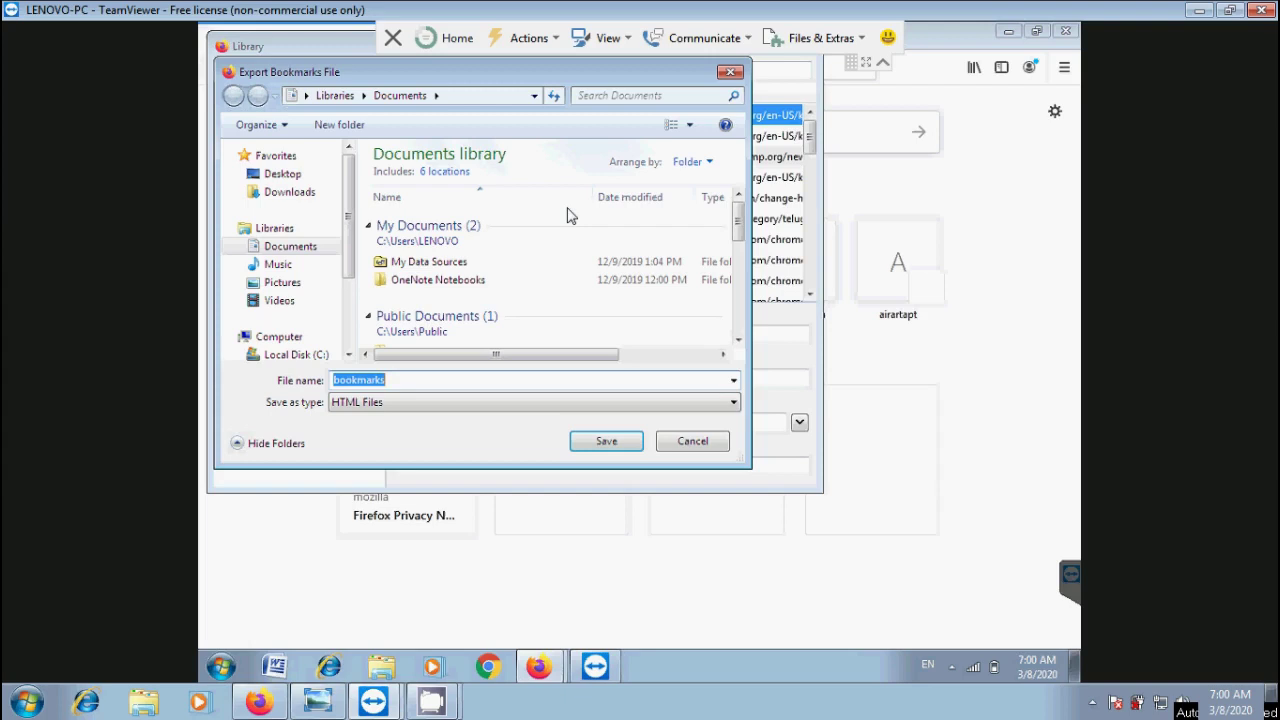
pyautogui.click(282, 173)
pyautogui.click(606, 441)
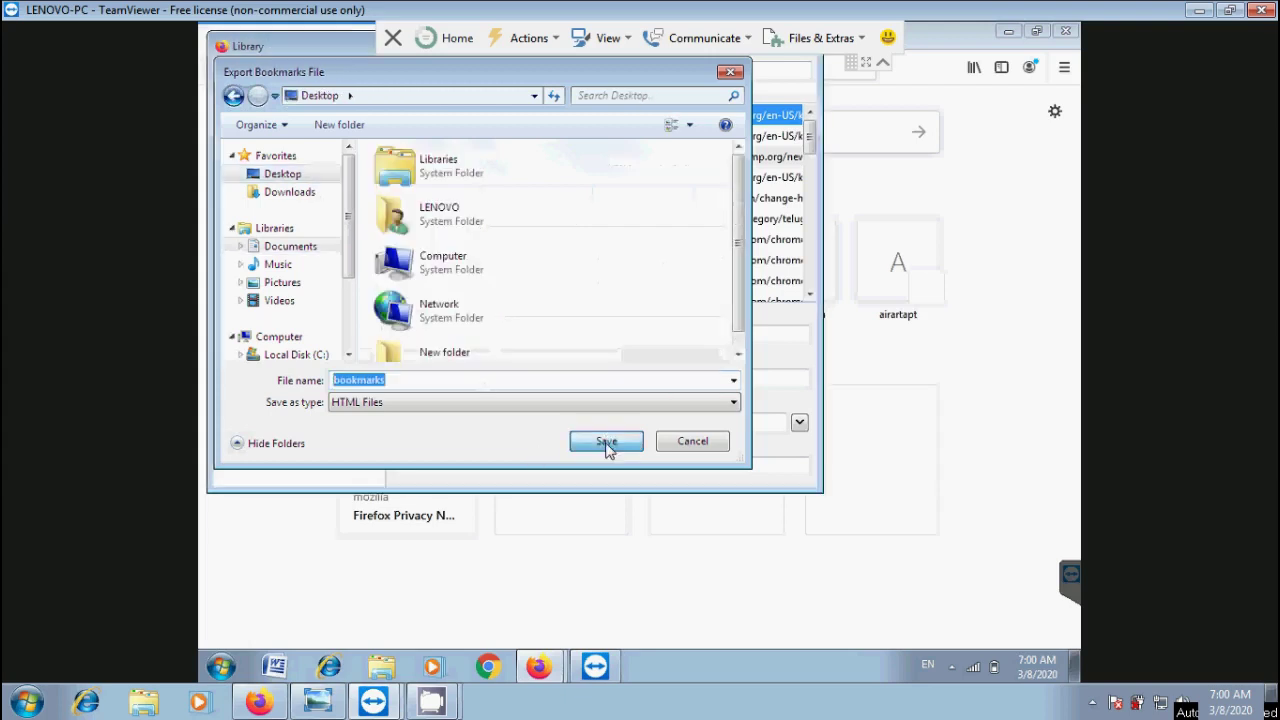
# Step: Clear the remote Firefox windows out of view and select the exported bookmarks file on the remote desktop
pyautogui.click(883, 62)
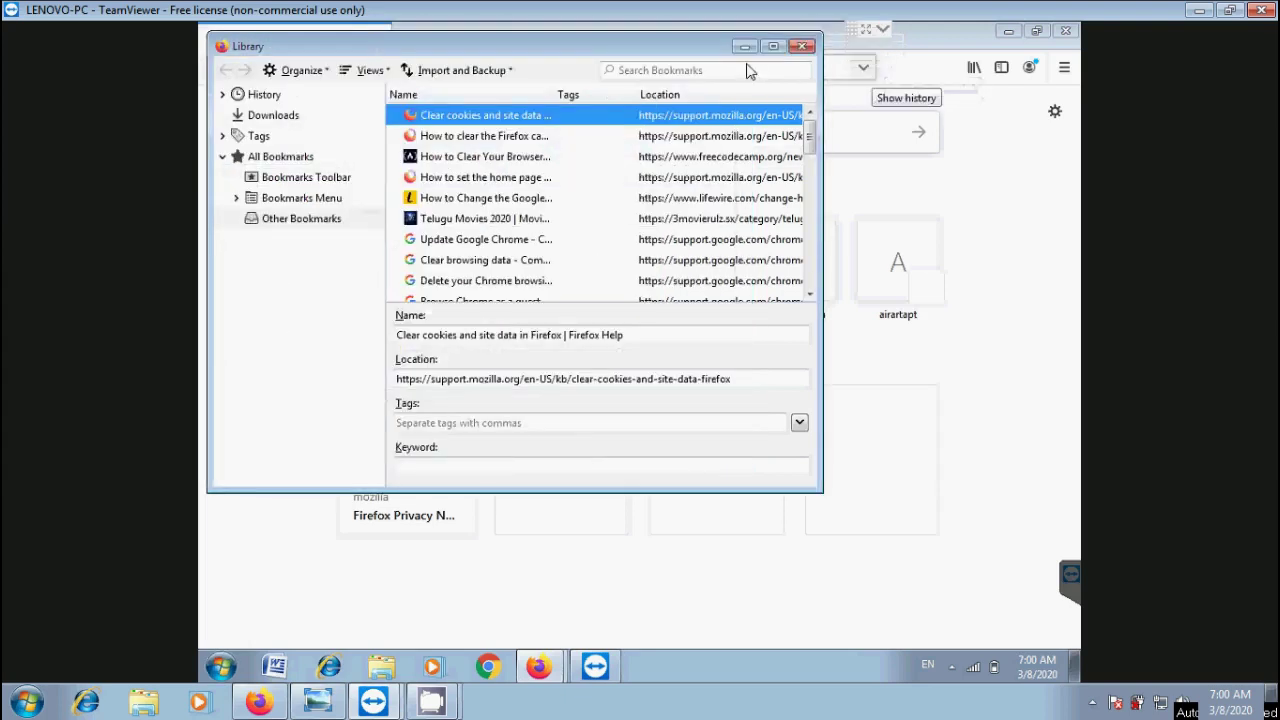
pyautogui.click(952, 60)
pyautogui.click(1008, 31)
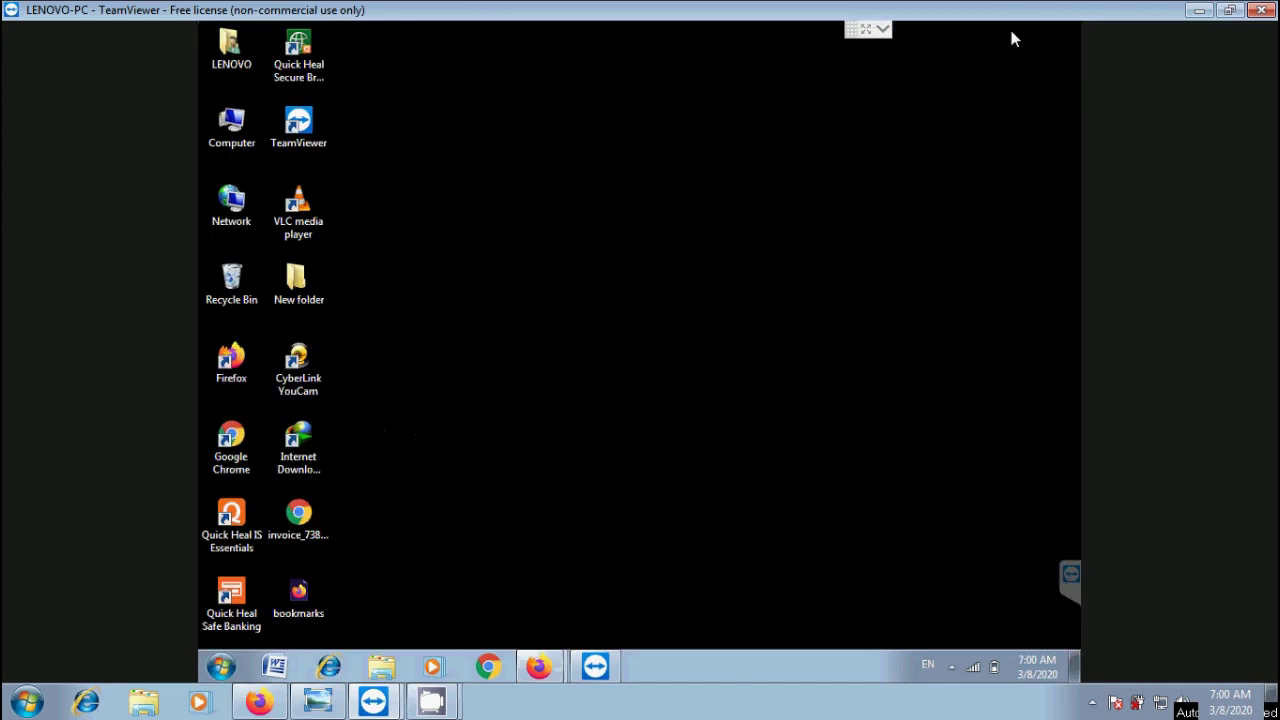
pyautogui.click(308, 605)
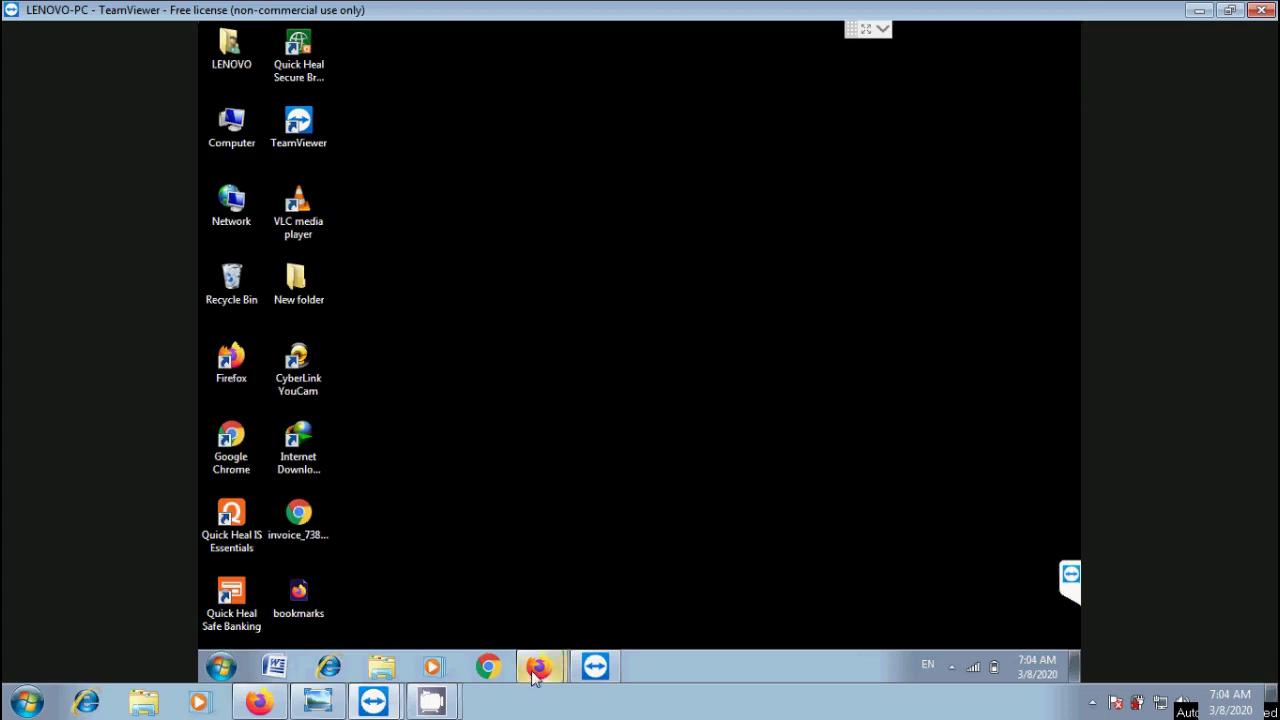
# Step: Return to Gmail in the remote Firefox and start a new message addressed to the recipient's e-mail
pyautogui.moveTo(539, 664)
pyautogui.click(568, 600)
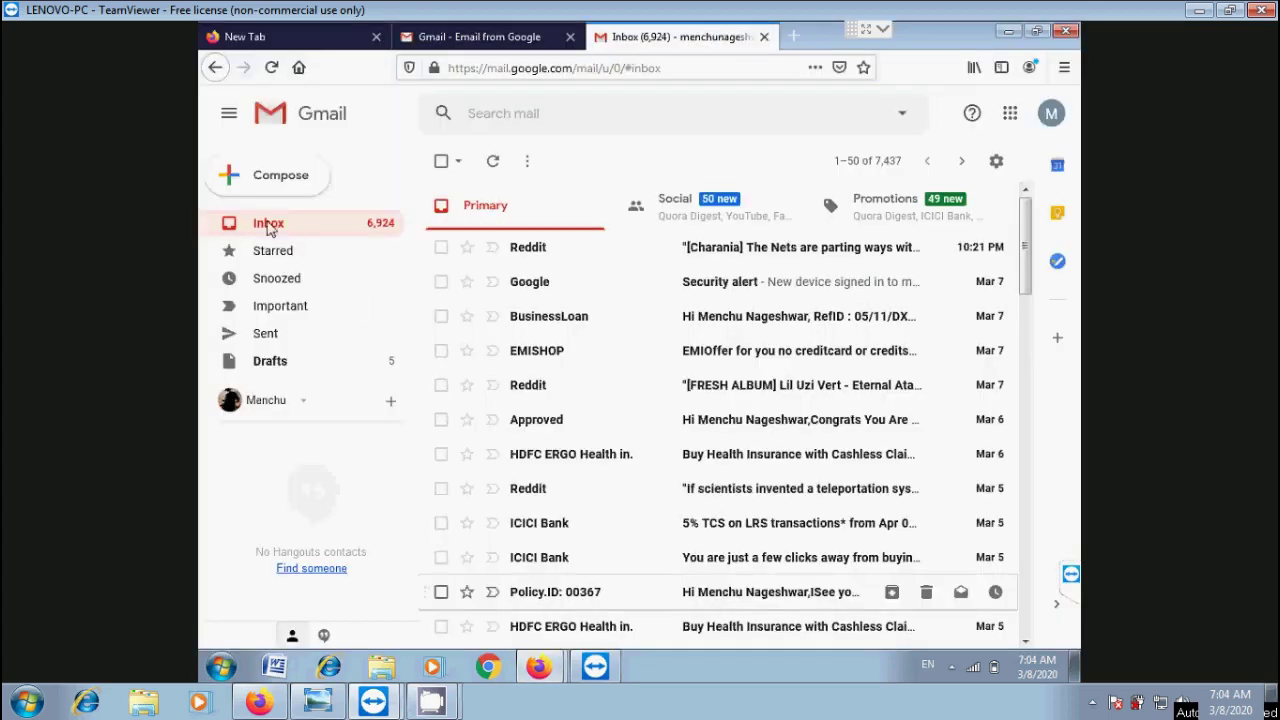
pyautogui.click(289, 182)
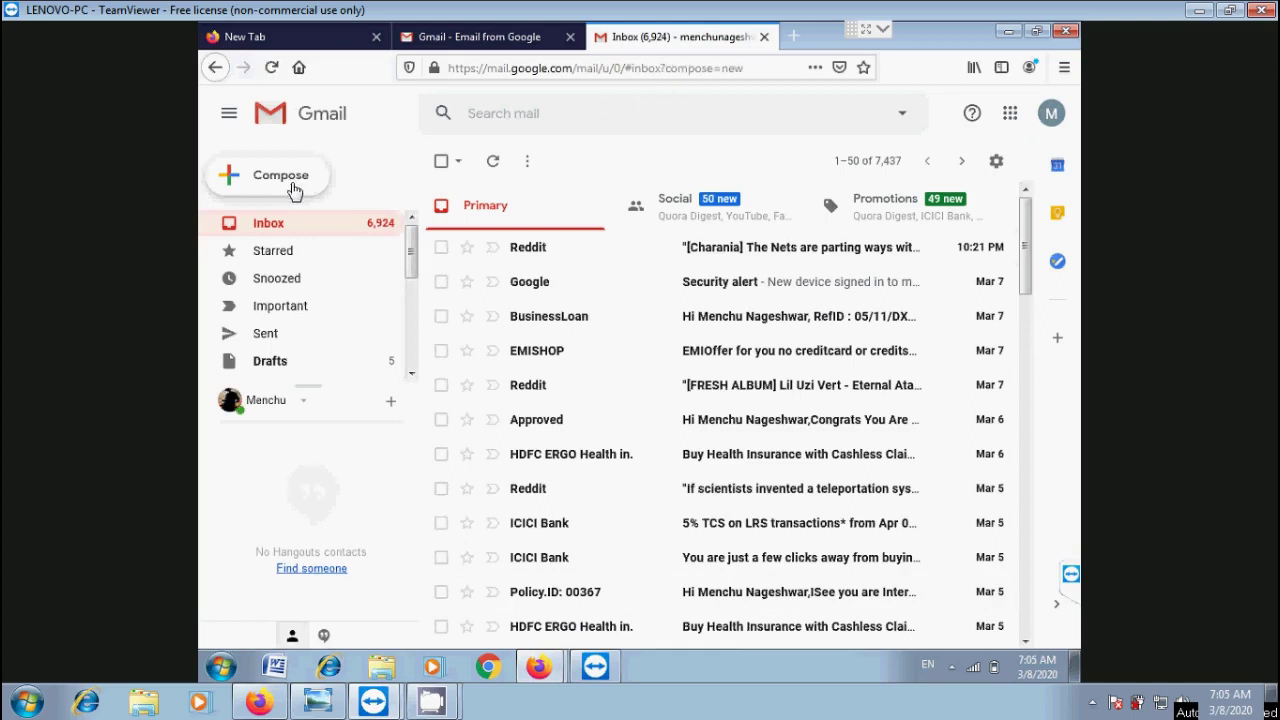
pyautogui.click(714, 292)
pyautogui.write('itb')
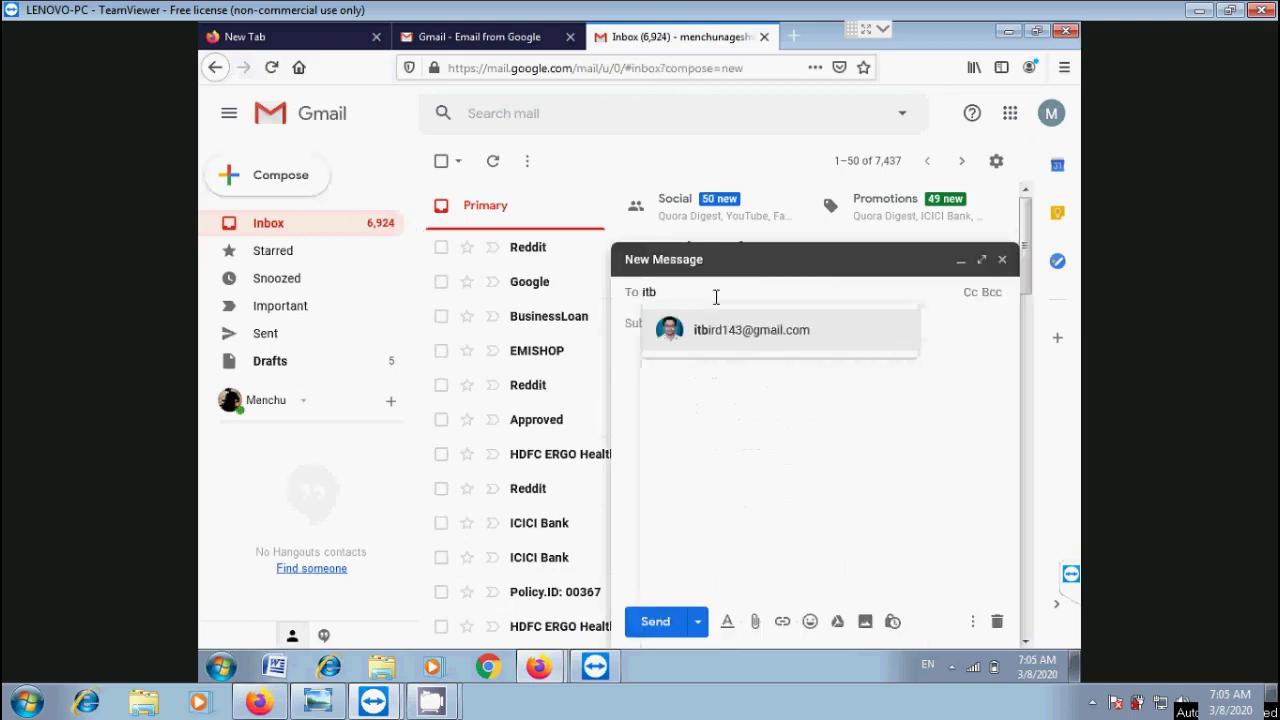
pyautogui.click(808, 337)
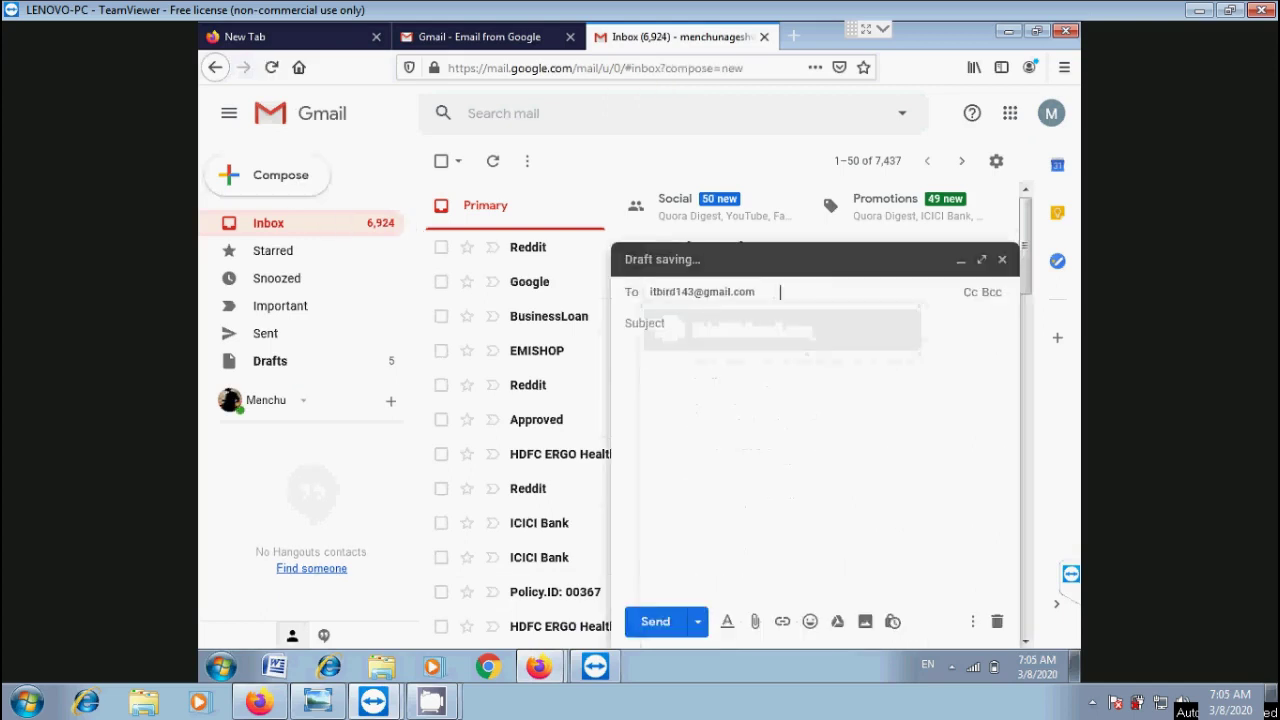
# Step: Give the new message the subject "bookmark html file"
pyautogui.click(749, 323)
pyautogui.write('bookma')
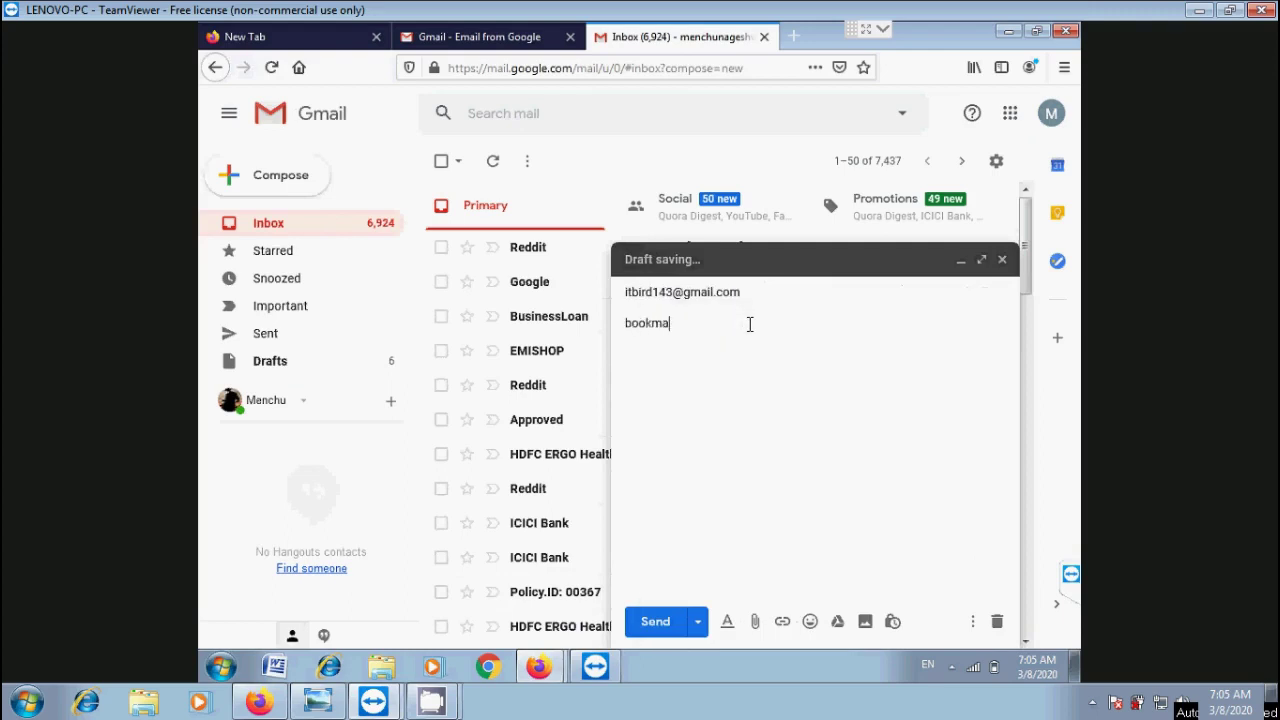
pyautogui.write('rk html file')
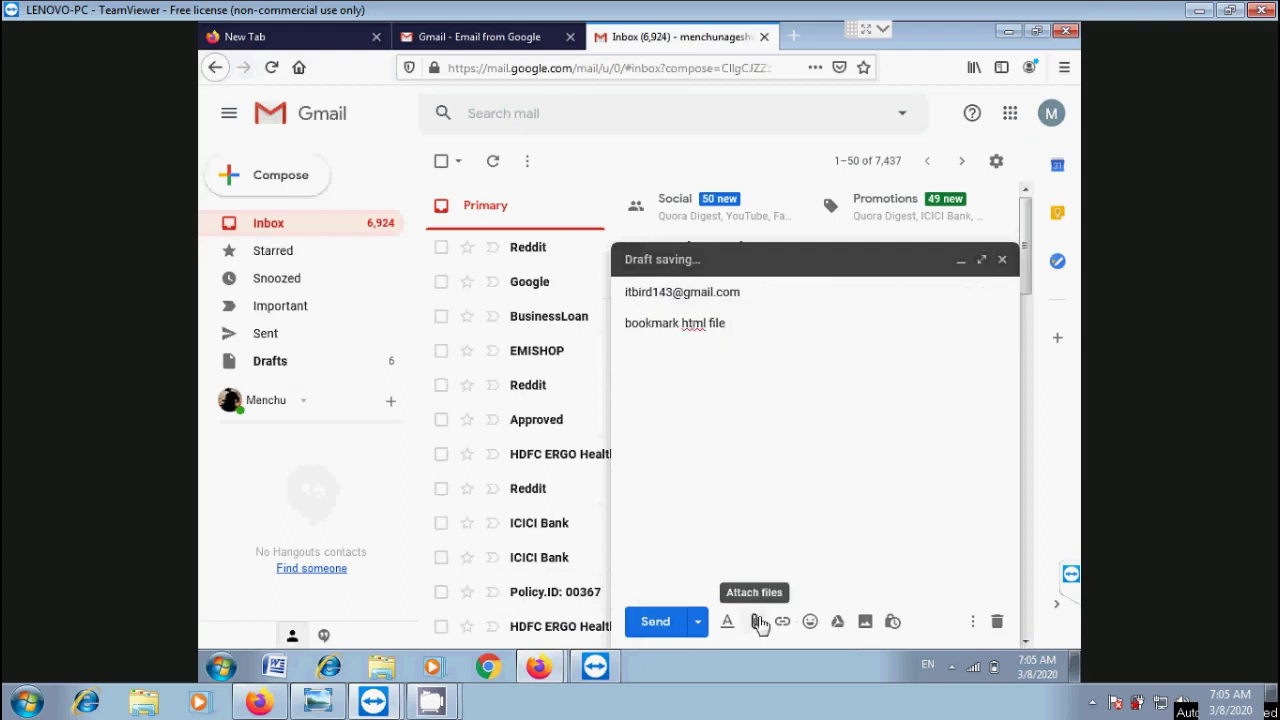
pyautogui.press('Tab')
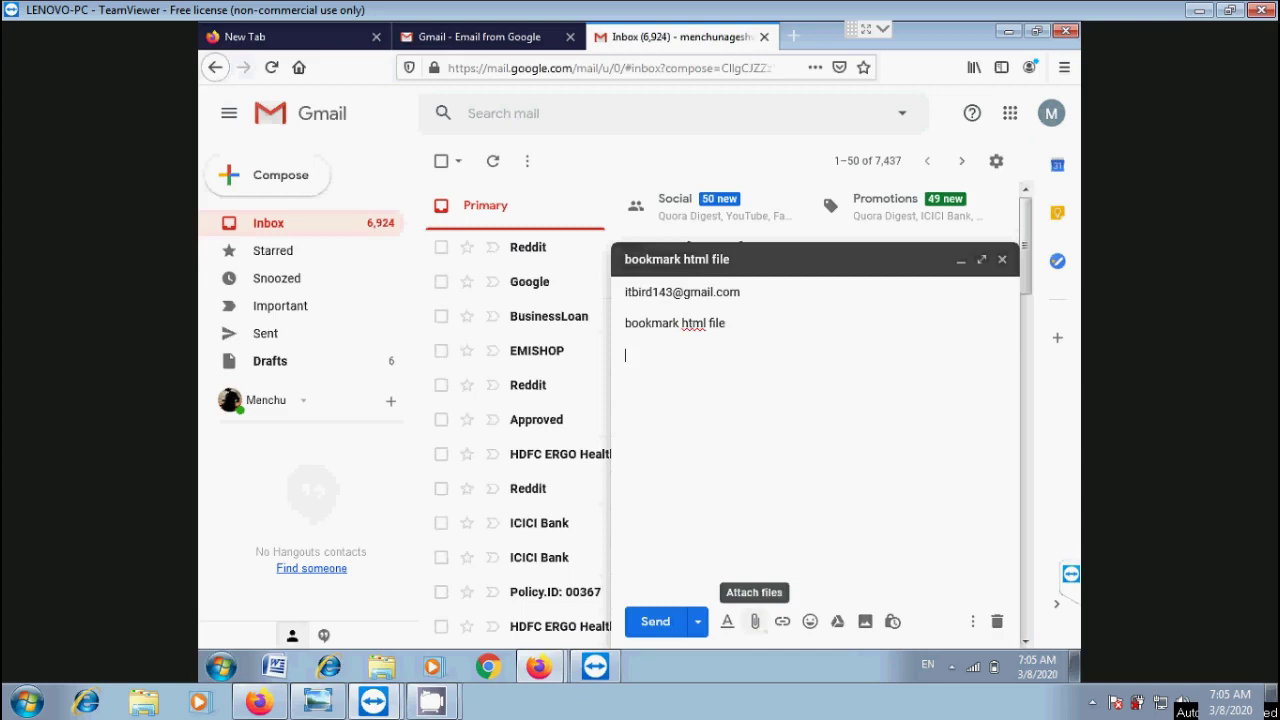
# Step: Attach the bookmarks HTML file from the Desktop to the message and send it
pyautogui.click(755, 621)
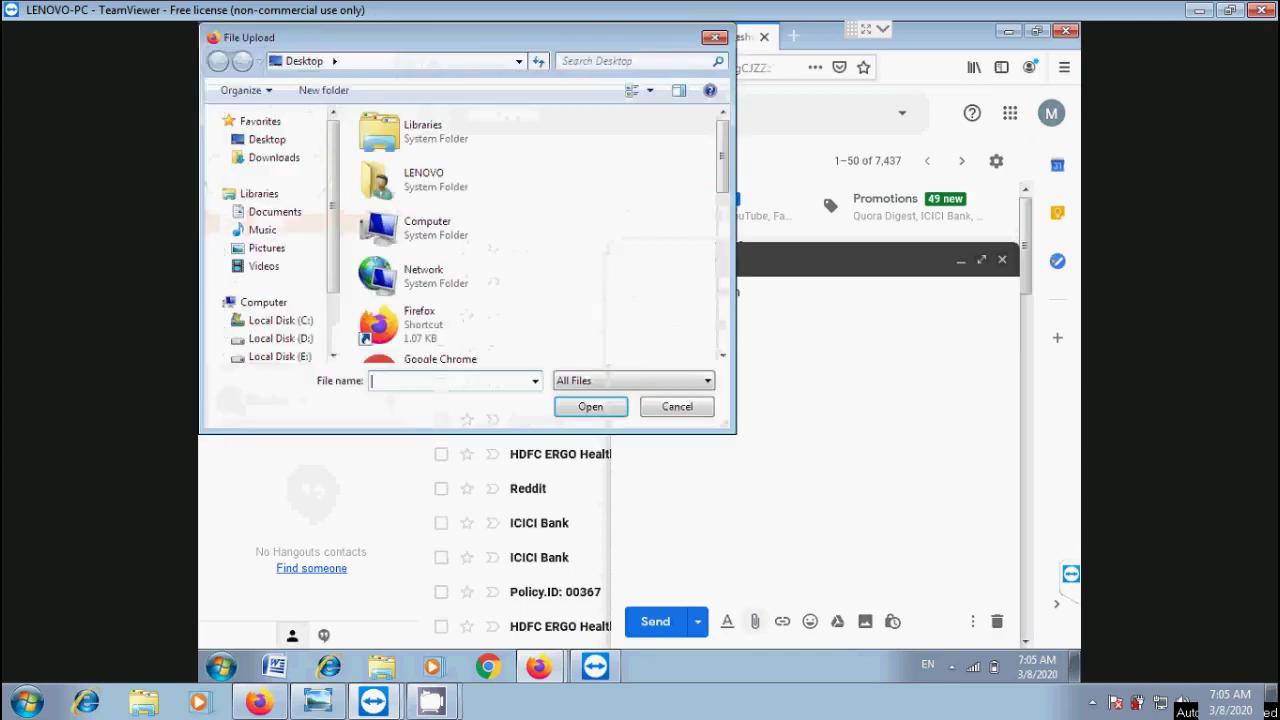
pyautogui.scroll(-5, 720, 343)
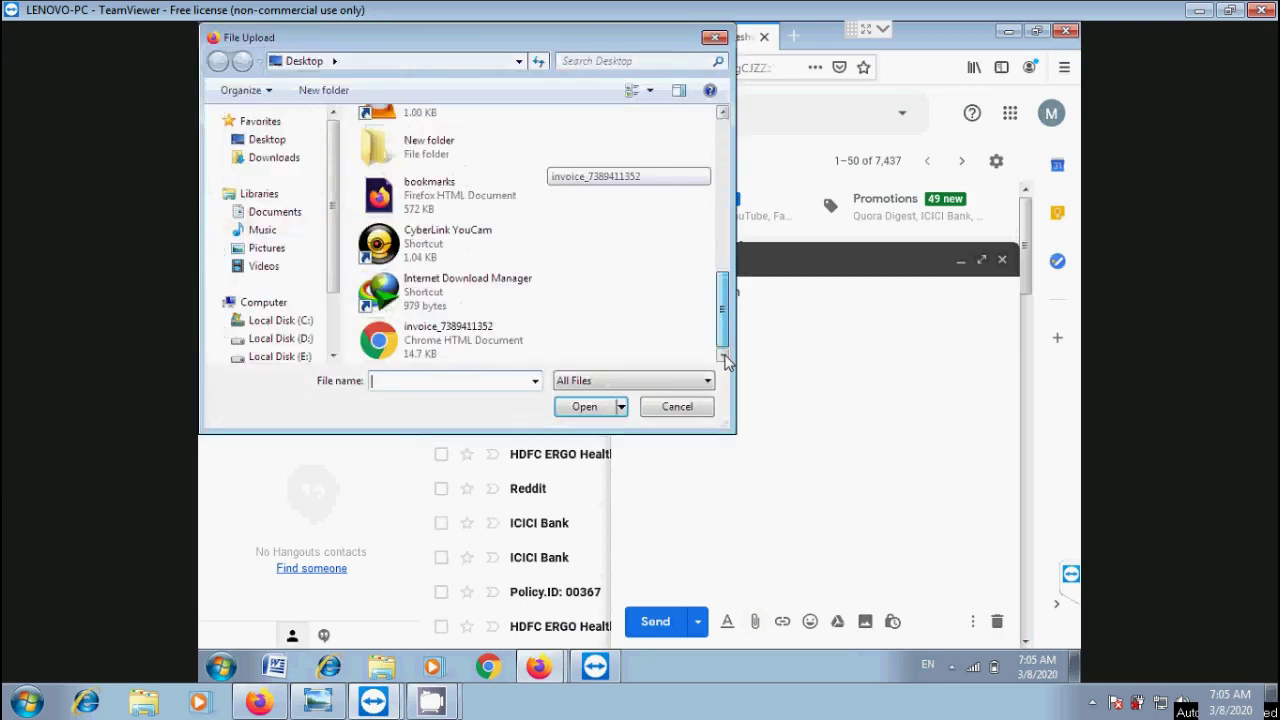
pyautogui.click(508, 213)
pyautogui.click(585, 406)
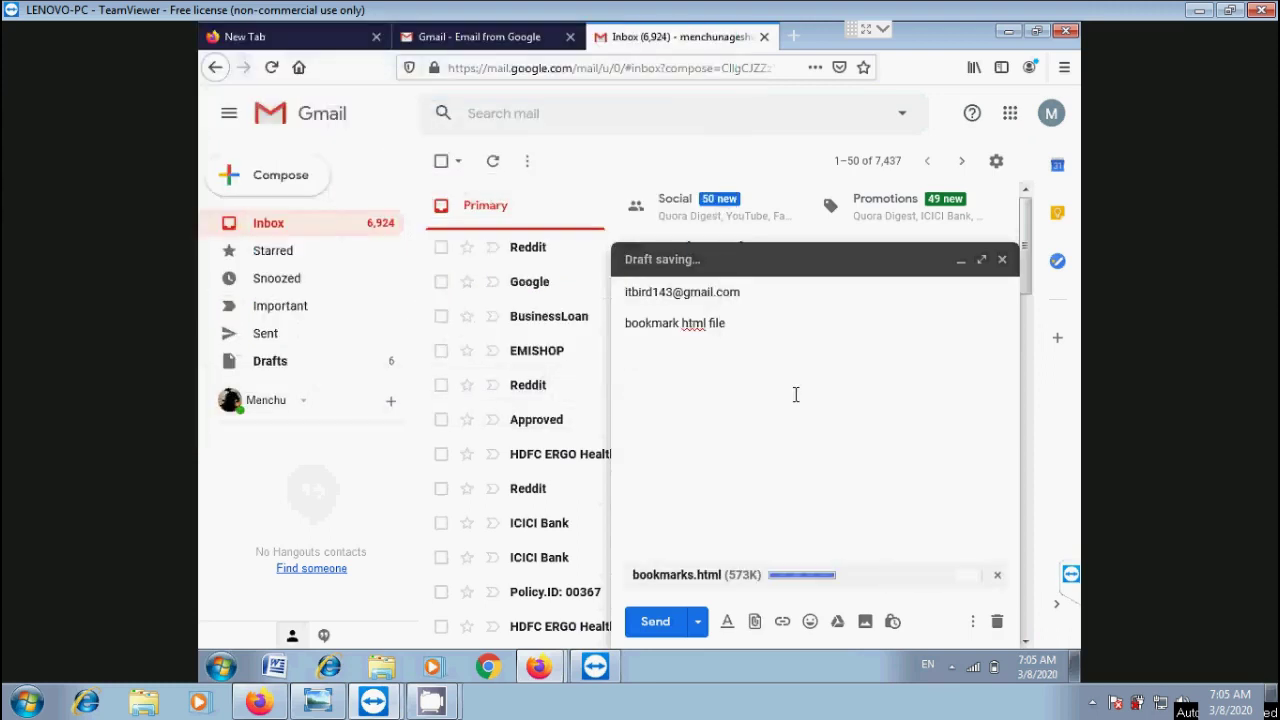
pyautogui.click(655, 624)
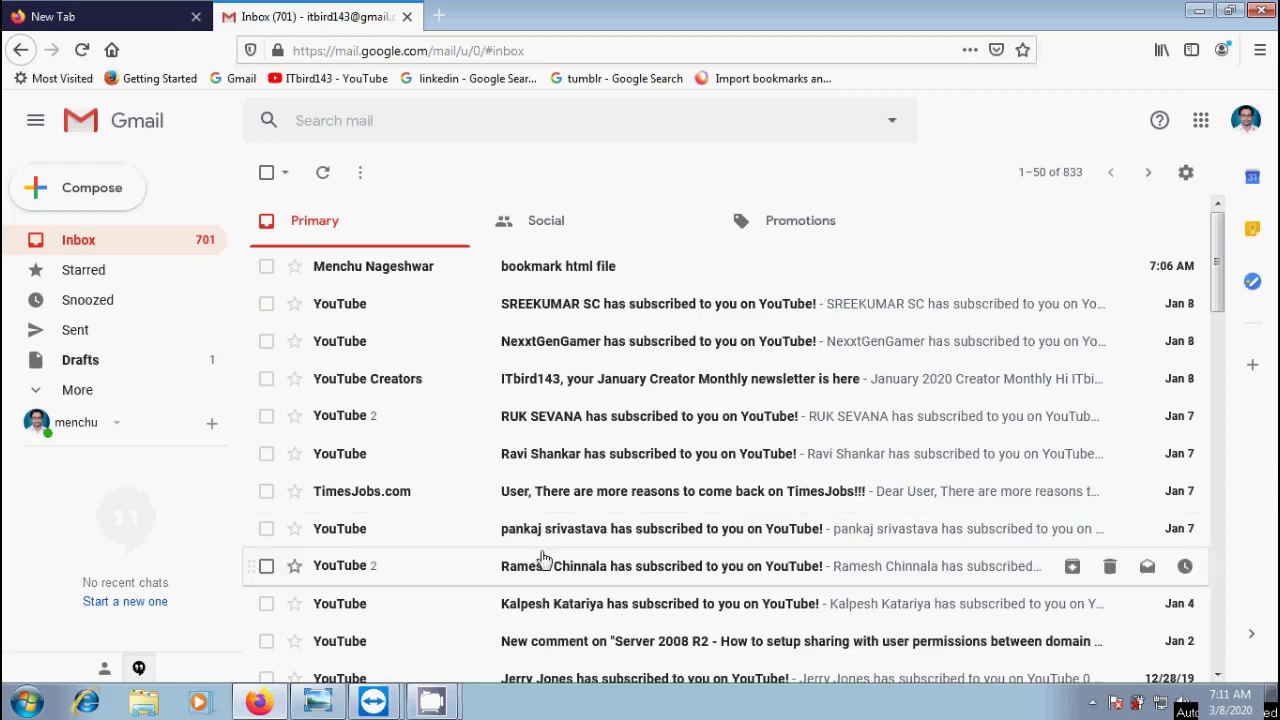
# Step: Open the received "bookmark html file" e-mail, save its bookmarks.html attachment and show it in its download folder
pyautogui.click(600, 283)
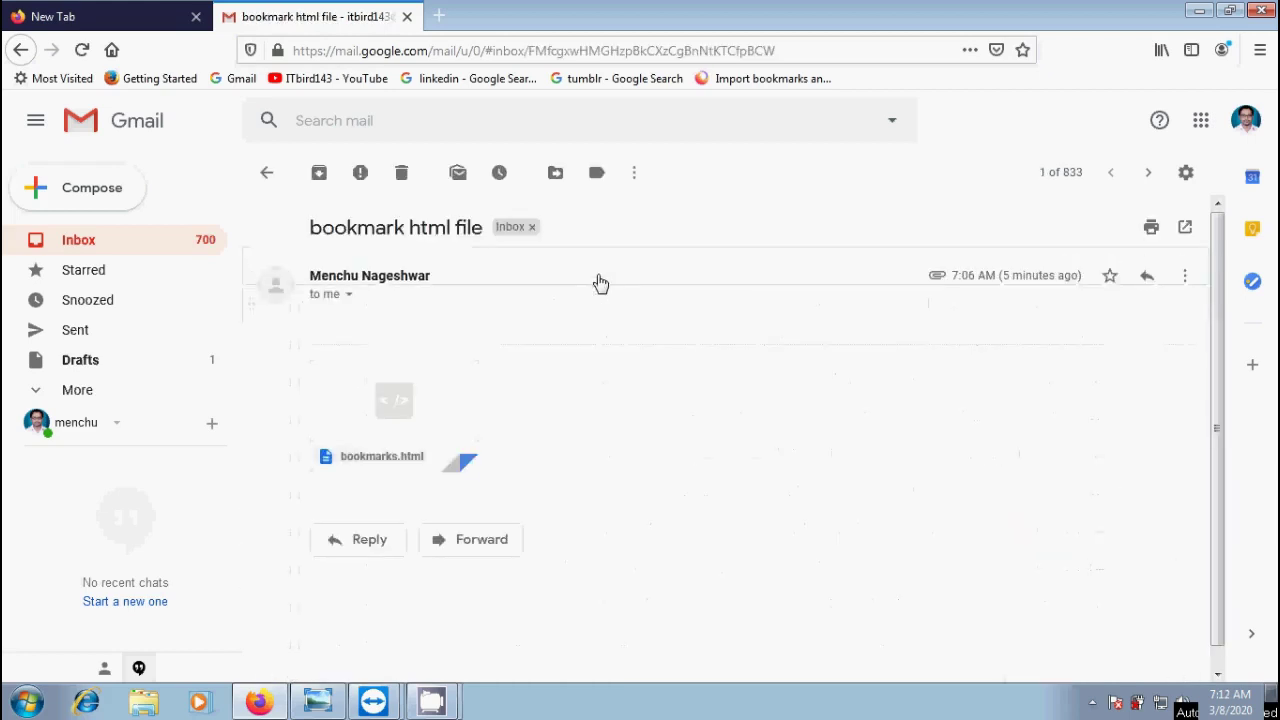
pyautogui.click(353, 447)
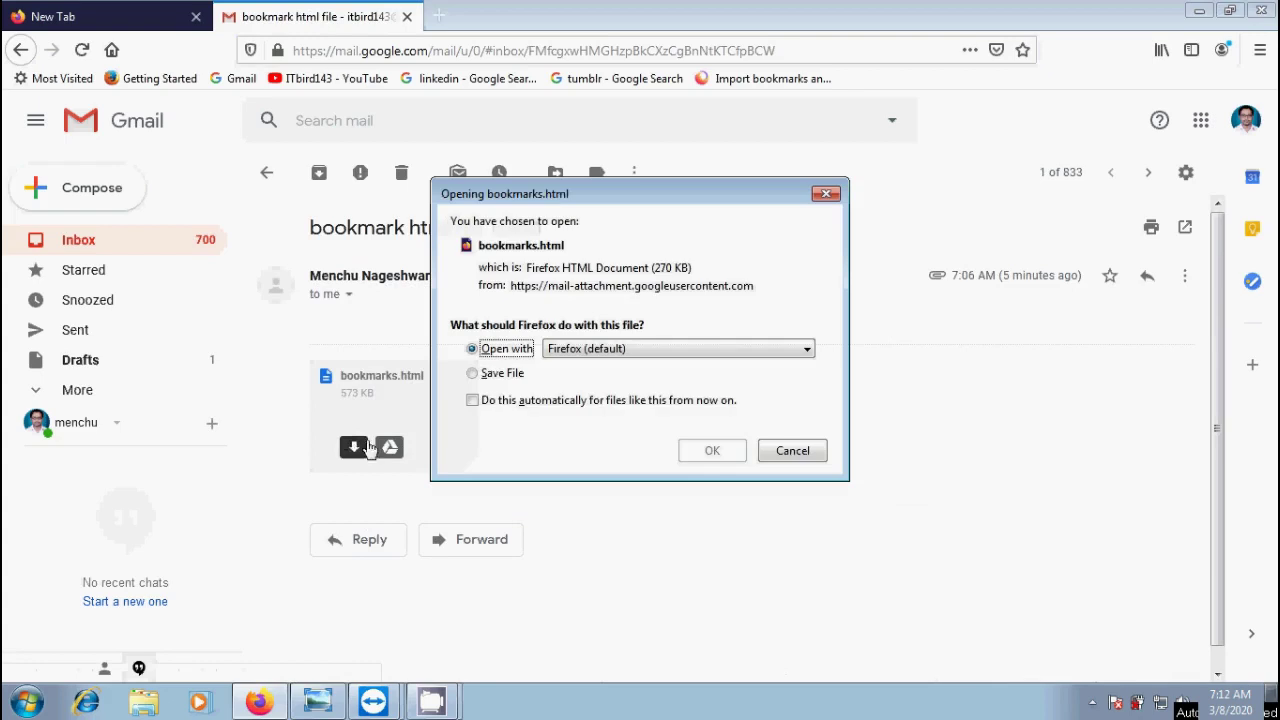
pyautogui.click(472, 375)
pyautogui.click(690, 452)
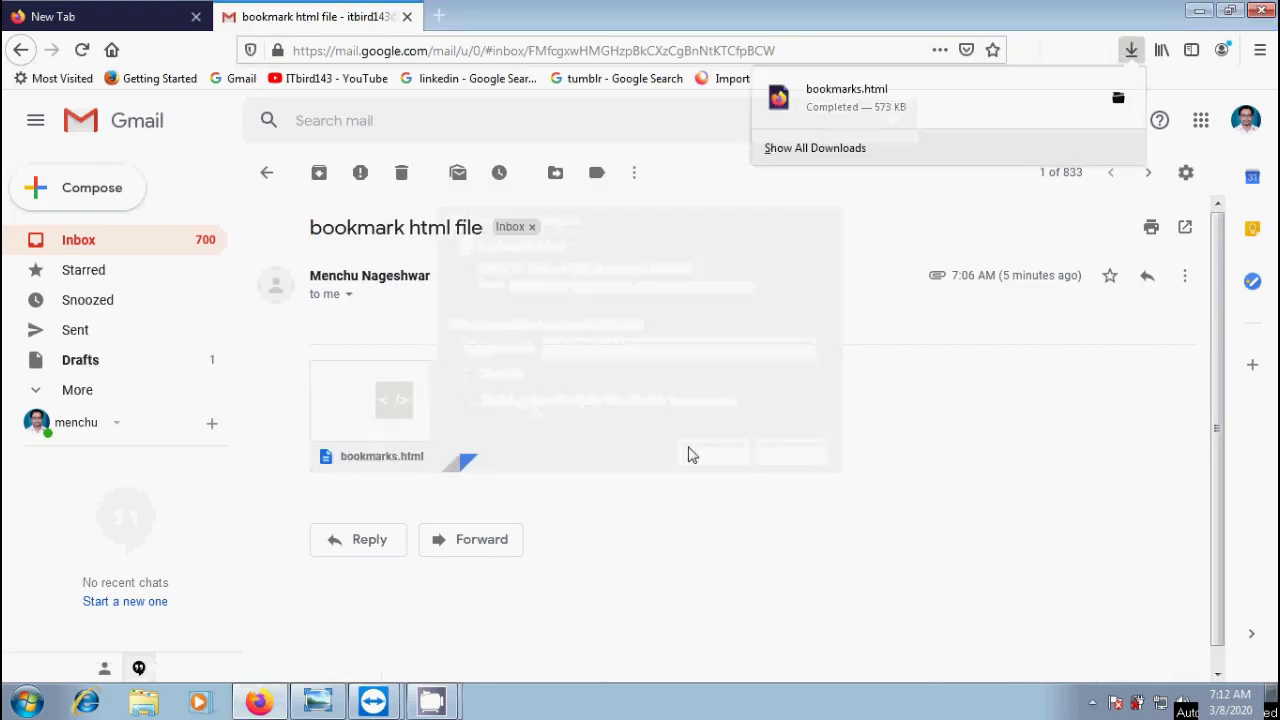
pyautogui.click(1119, 99)
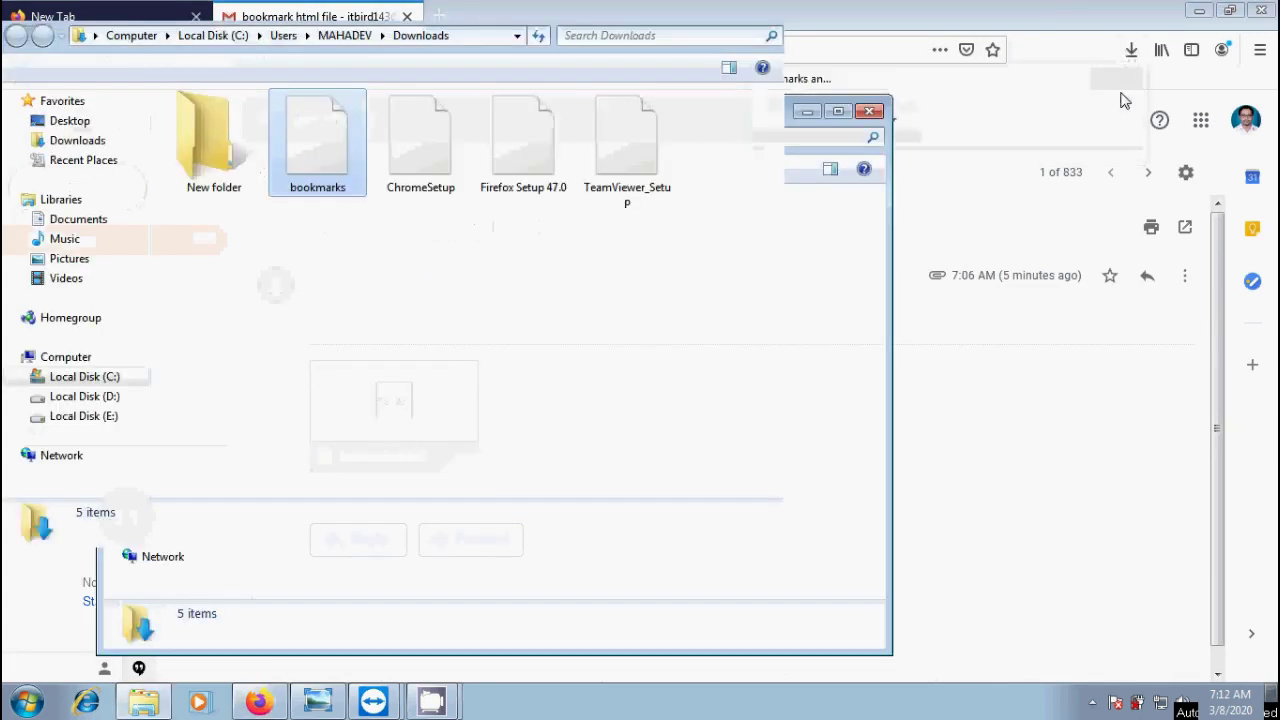
# Step: Return to the New Tab page in the local Firefox and open the bookmarks library
pyautogui.click(258, 701)
pyautogui.click(118, 8)
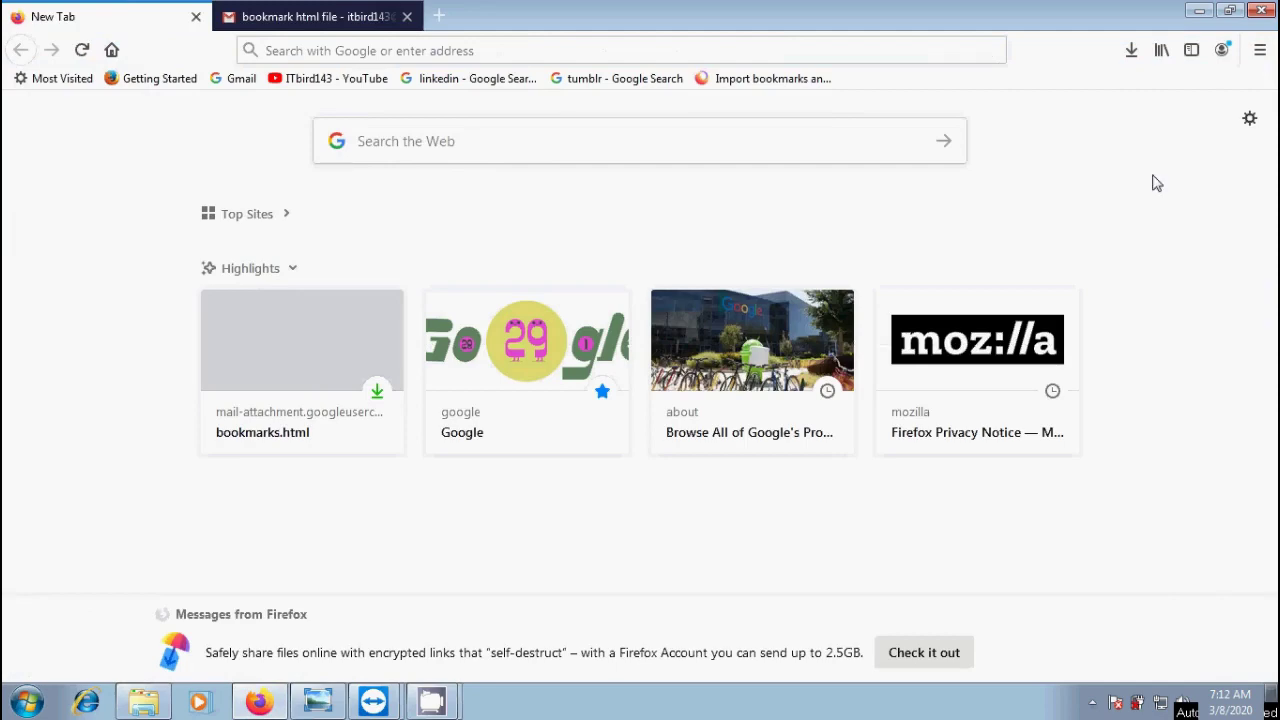
pyautogui.hotkey('ctrl', 'shift', 'b')
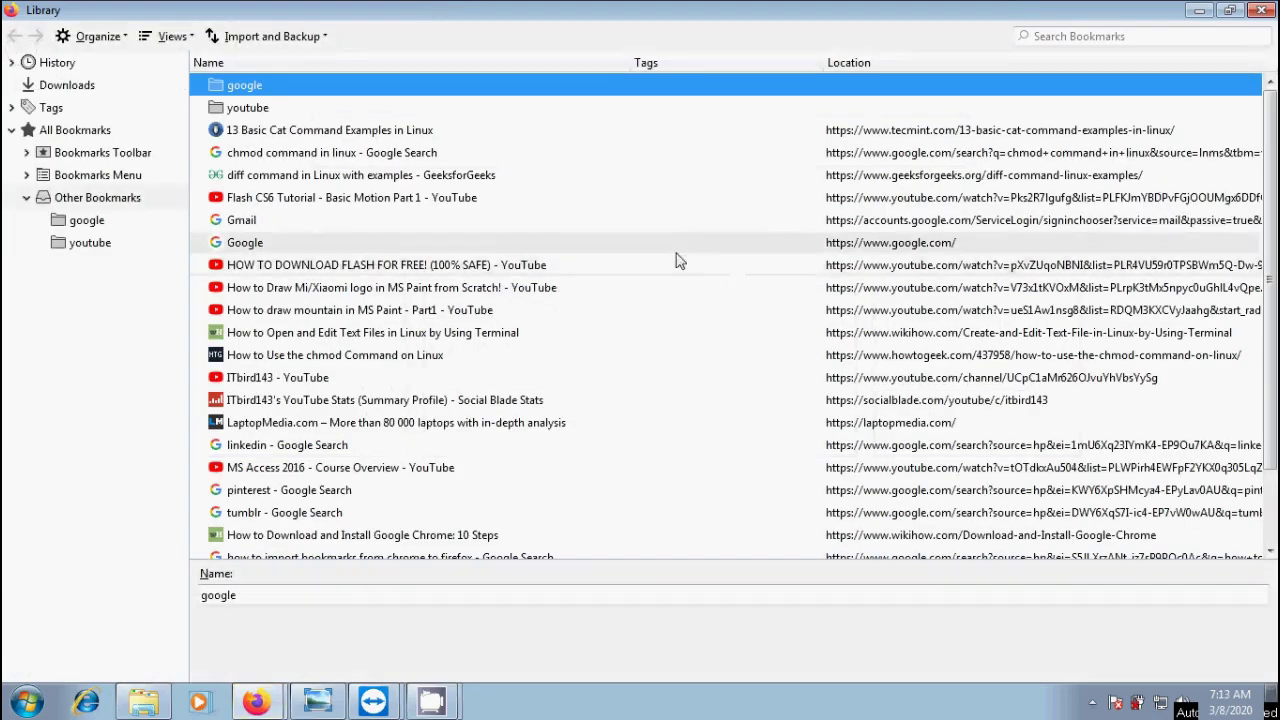
# Step: Import the bookmarks HTML file from the Downloads folder into the local Firefox library
pyautogui.click(321, 39)
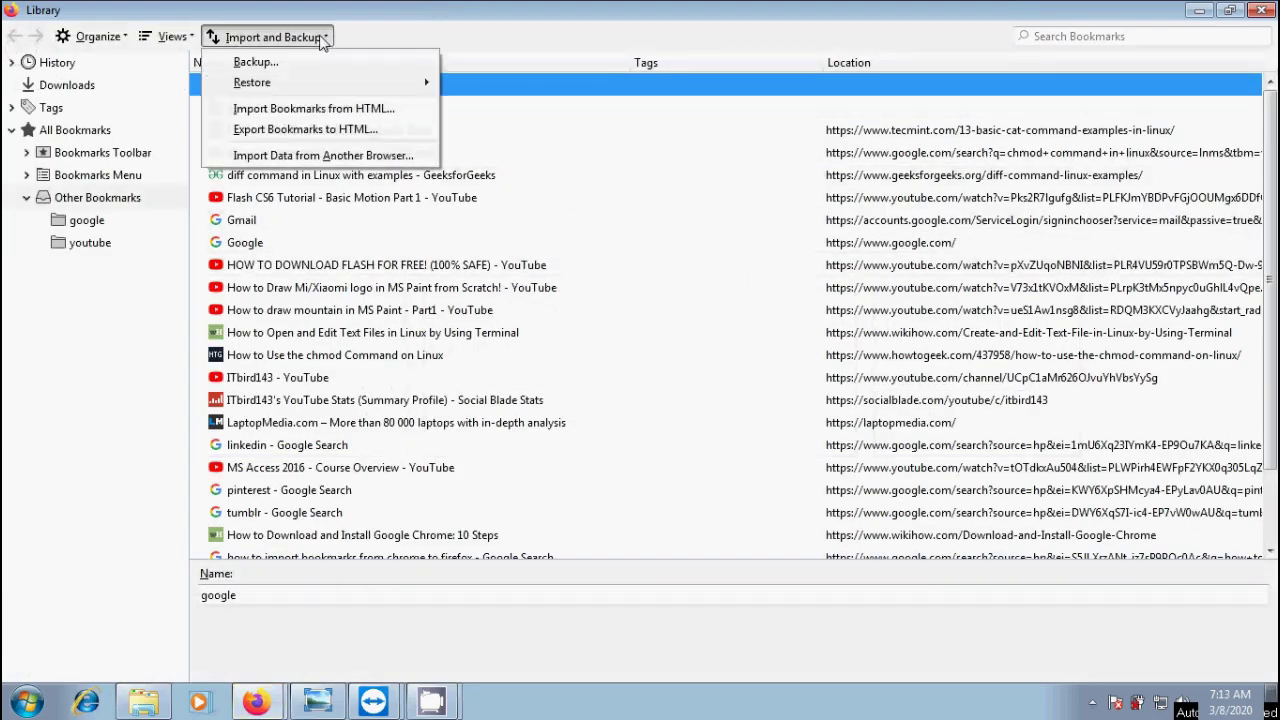
pyautogui.click(345, 110)
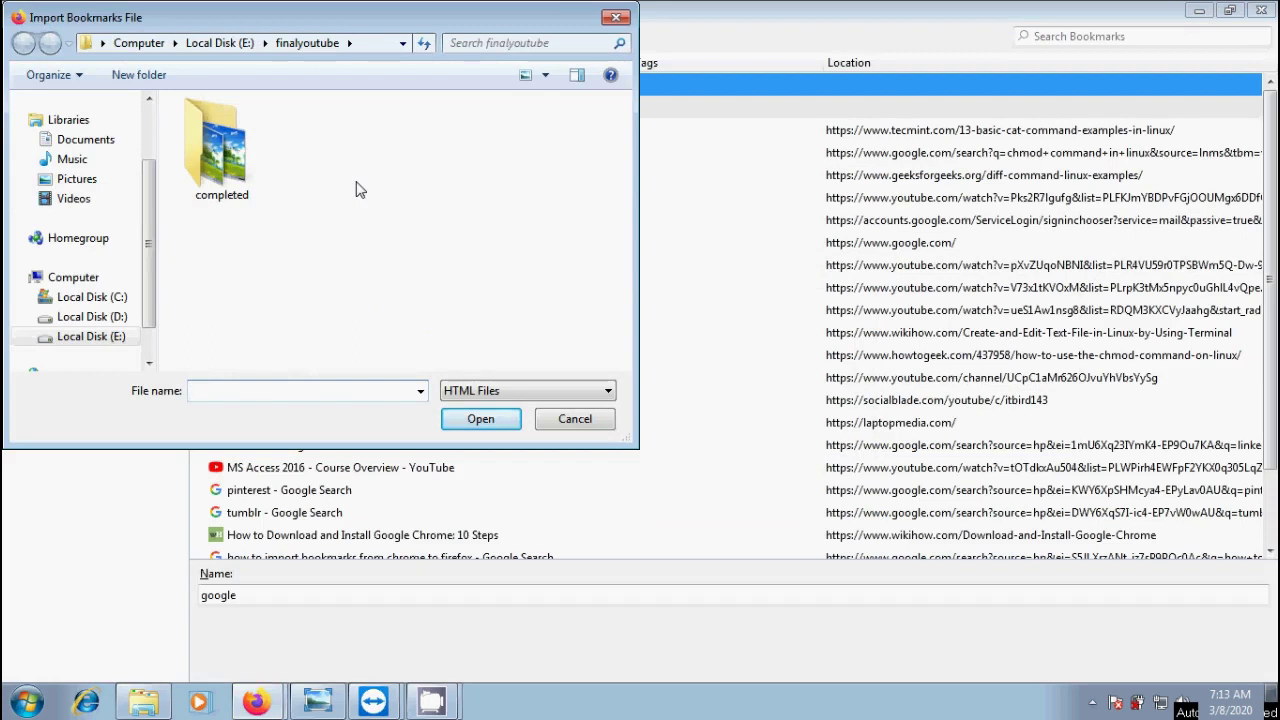
pyautogui.scroll(3, 80, 200)
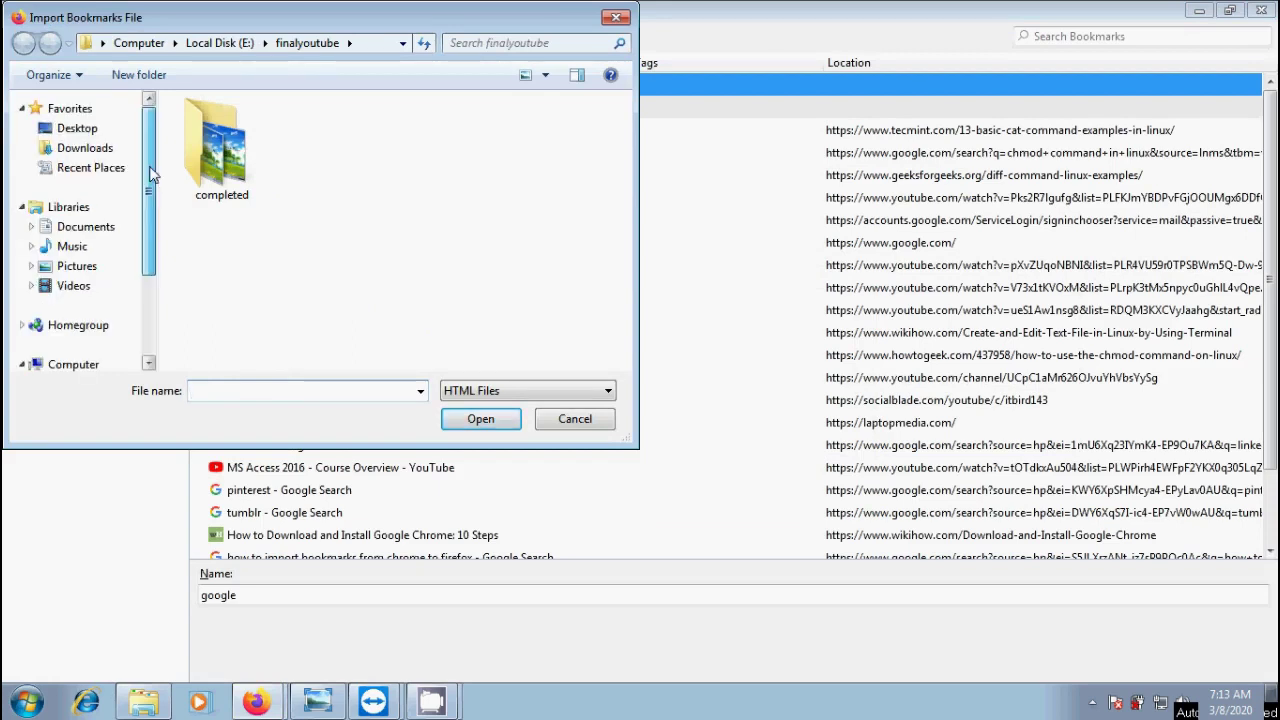
pyautogui.click(100, 157)
pyautogui.click(230, 147)
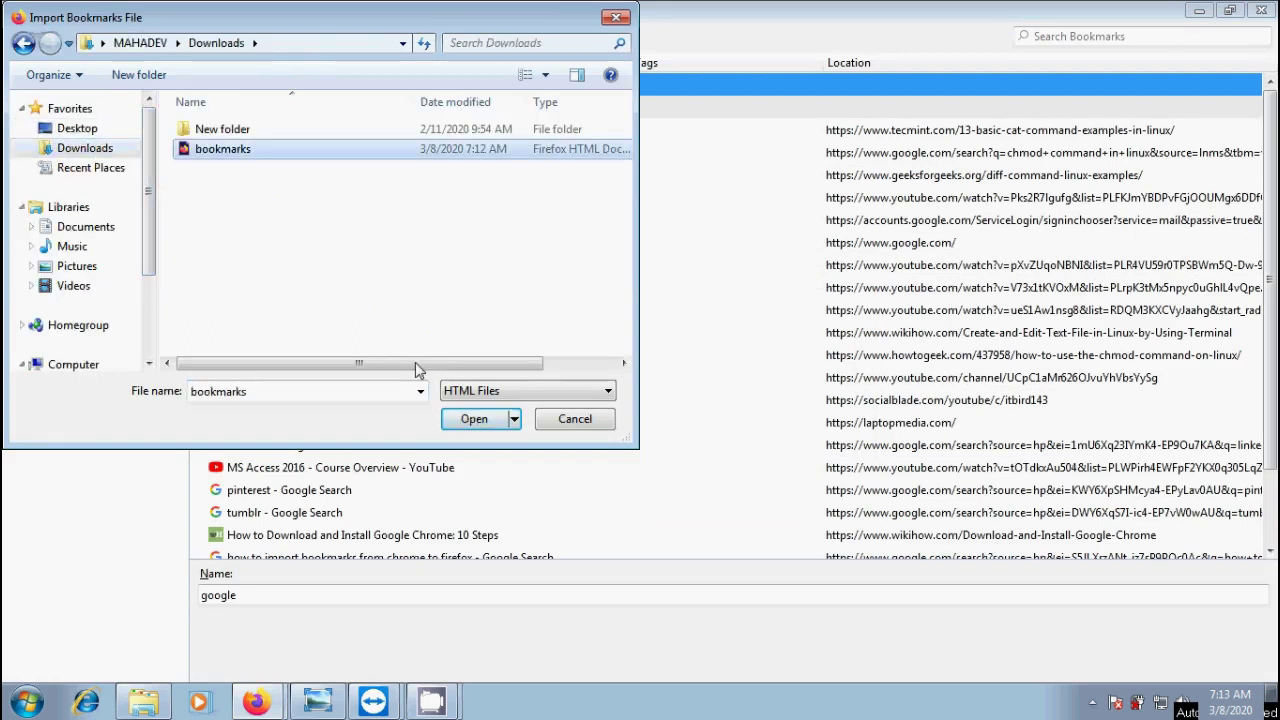
pyautogui.click(480, 418)
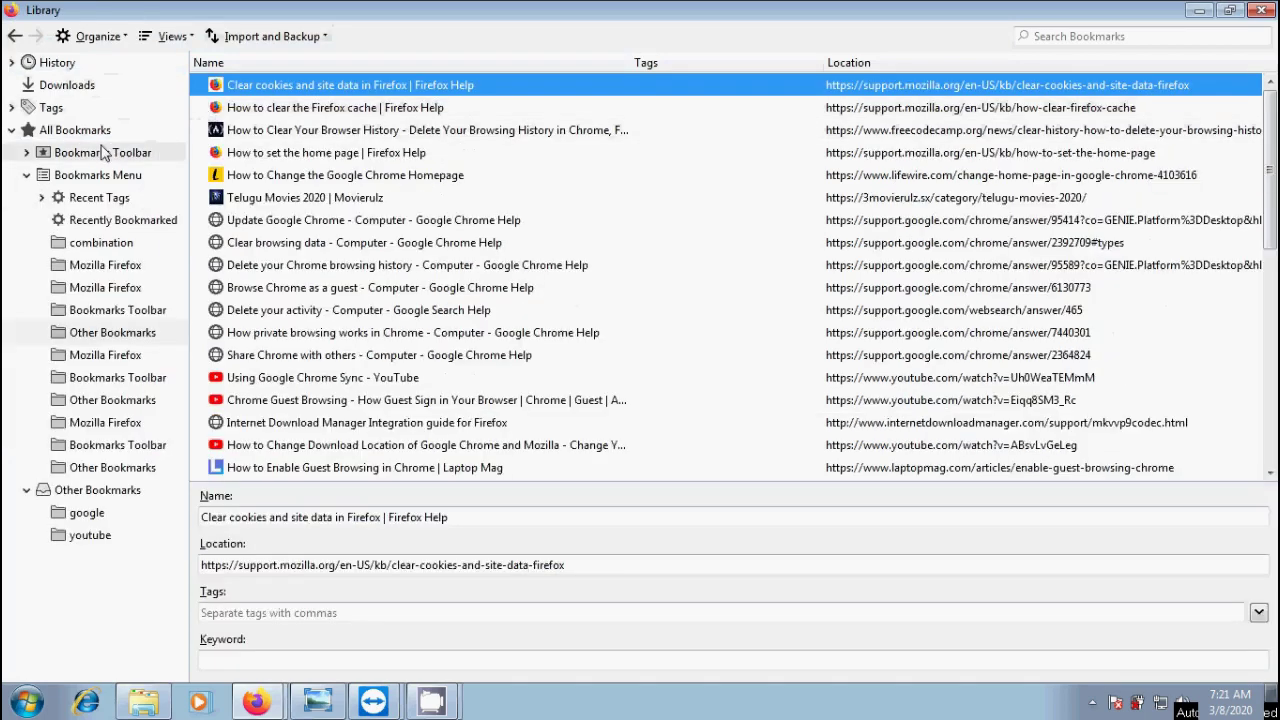
# Step: Examine the imported Other Bookmarks folder inside Bookmarks Menu, and close the library window
pyautogui.click(109, 150)
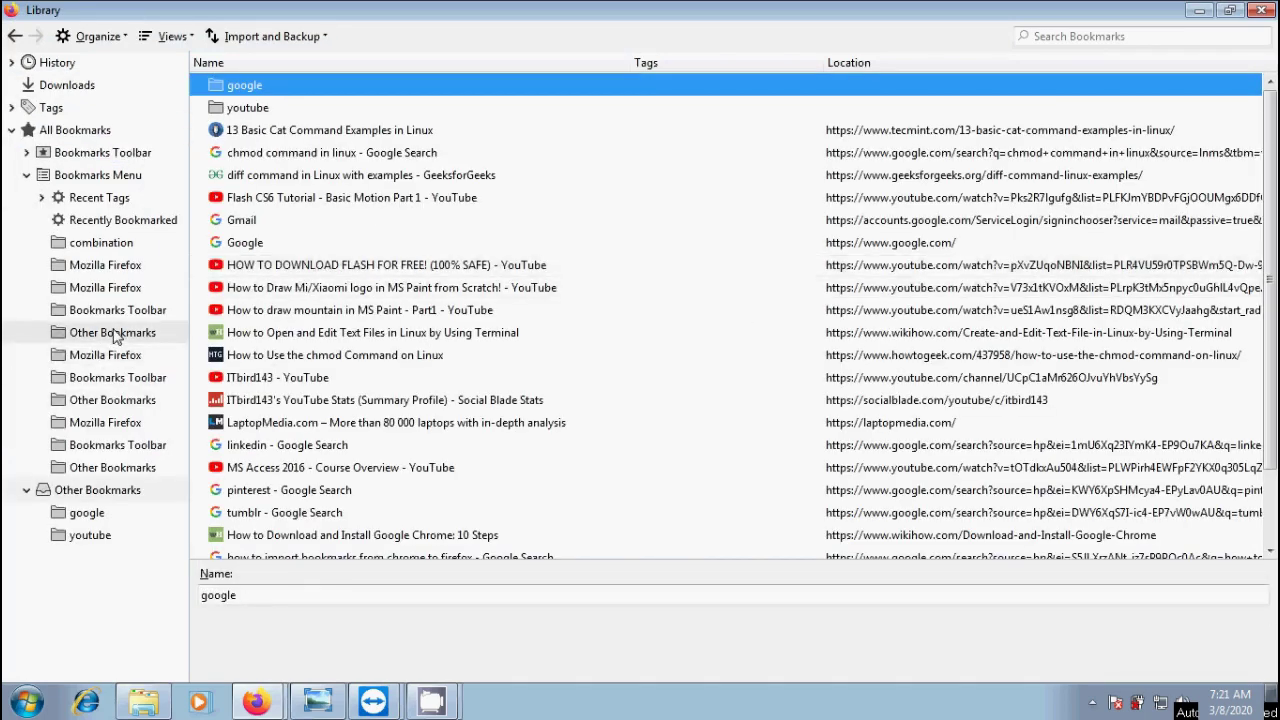
pyautogui.click(113, 335)
pyautogui.moveTo(1273, 206); pyautogui.dragTo(1269, 163)
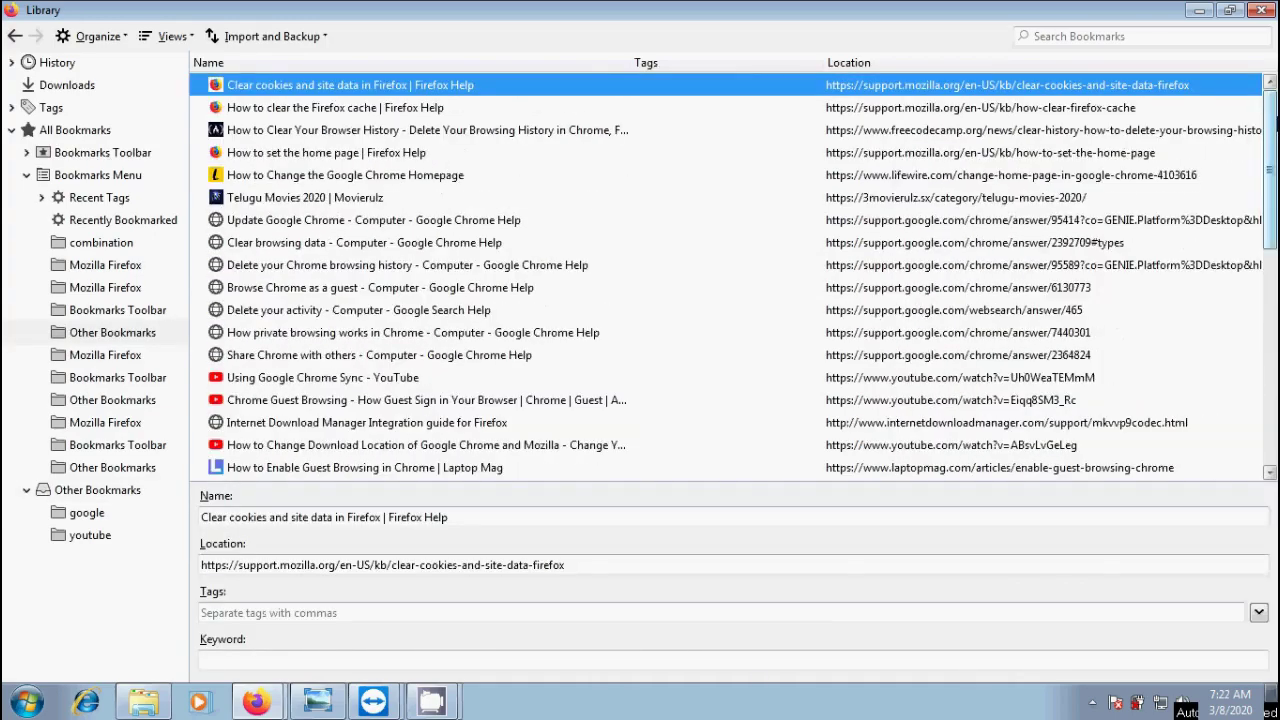
pyautogui.click(1261, 10)
# Step: Display the local Firefox bookmarks list and look through the recently bookmarked pages
pyautogui.click(1161, 50)
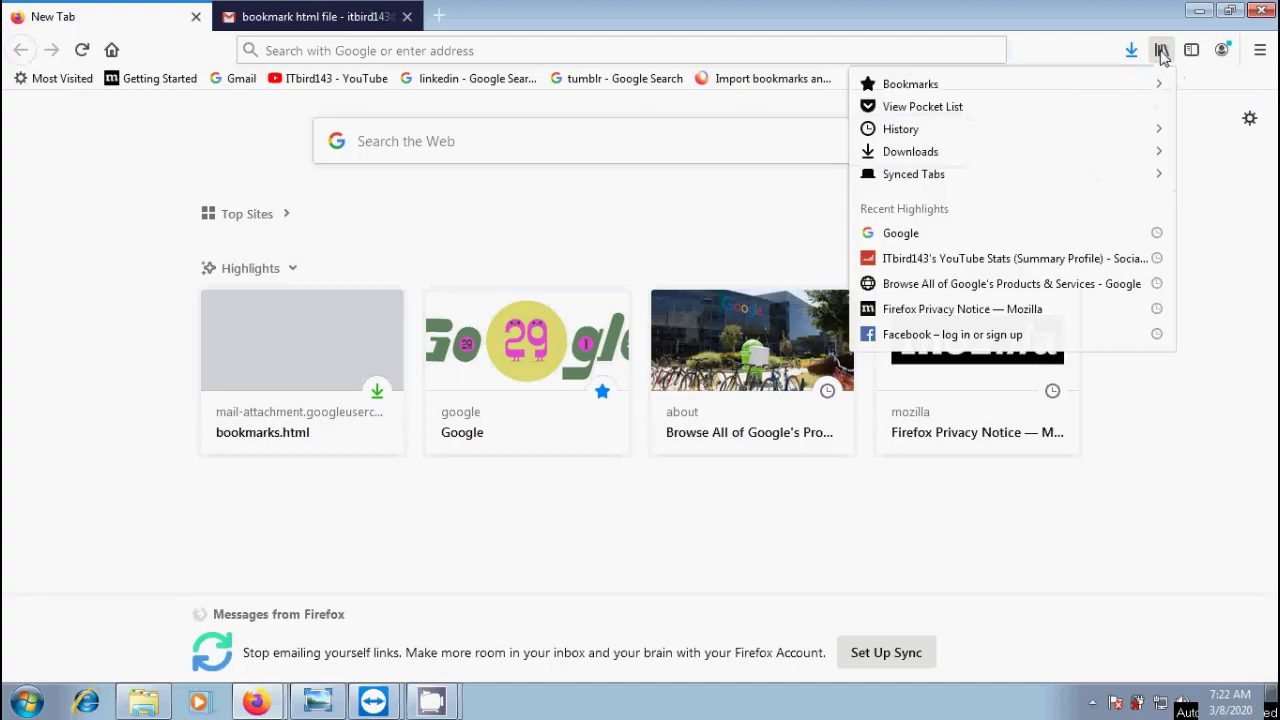
pyautogui.click(957, 88)
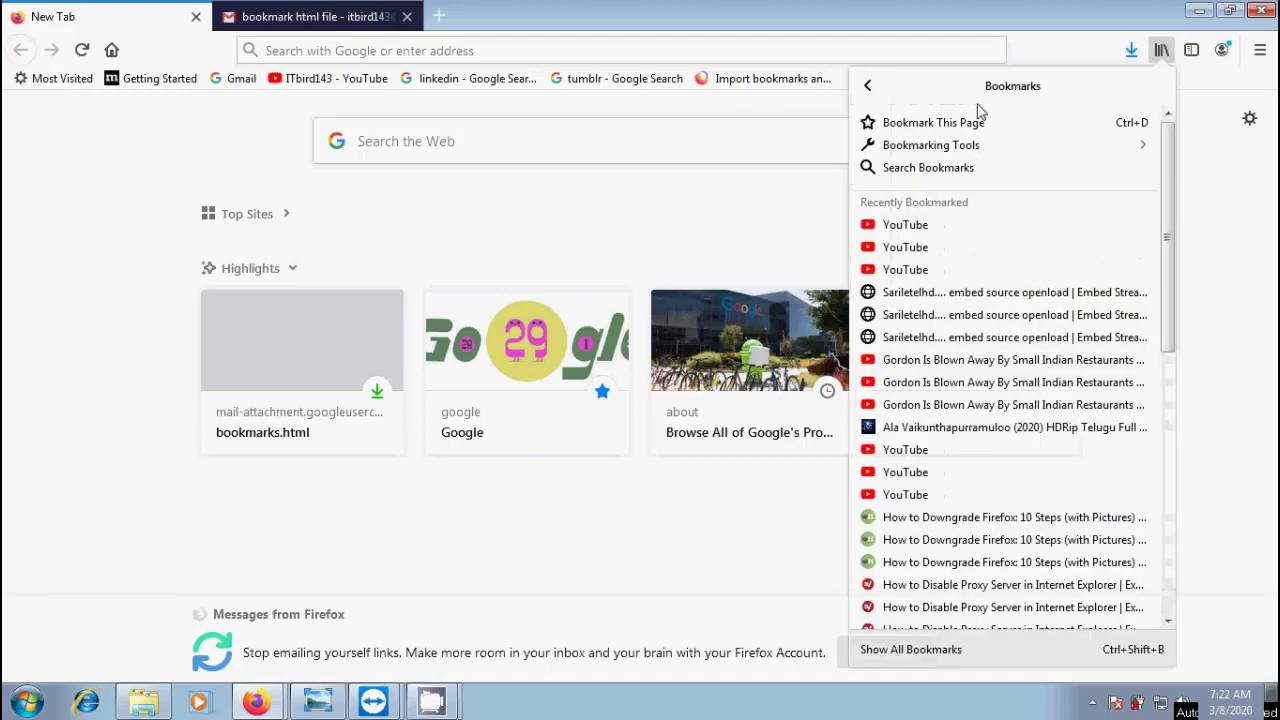
pyautogui.moveTo(1168, 290); pyautogui.dragTo(1234, 249)
# Step: Return to the local Firefox library window and delete all bookmarks in the open Other Bookmarks folder of the Bookmarks Menu
pyautogui.click(258, 700)
pyautogui.moveTo(258, 700)
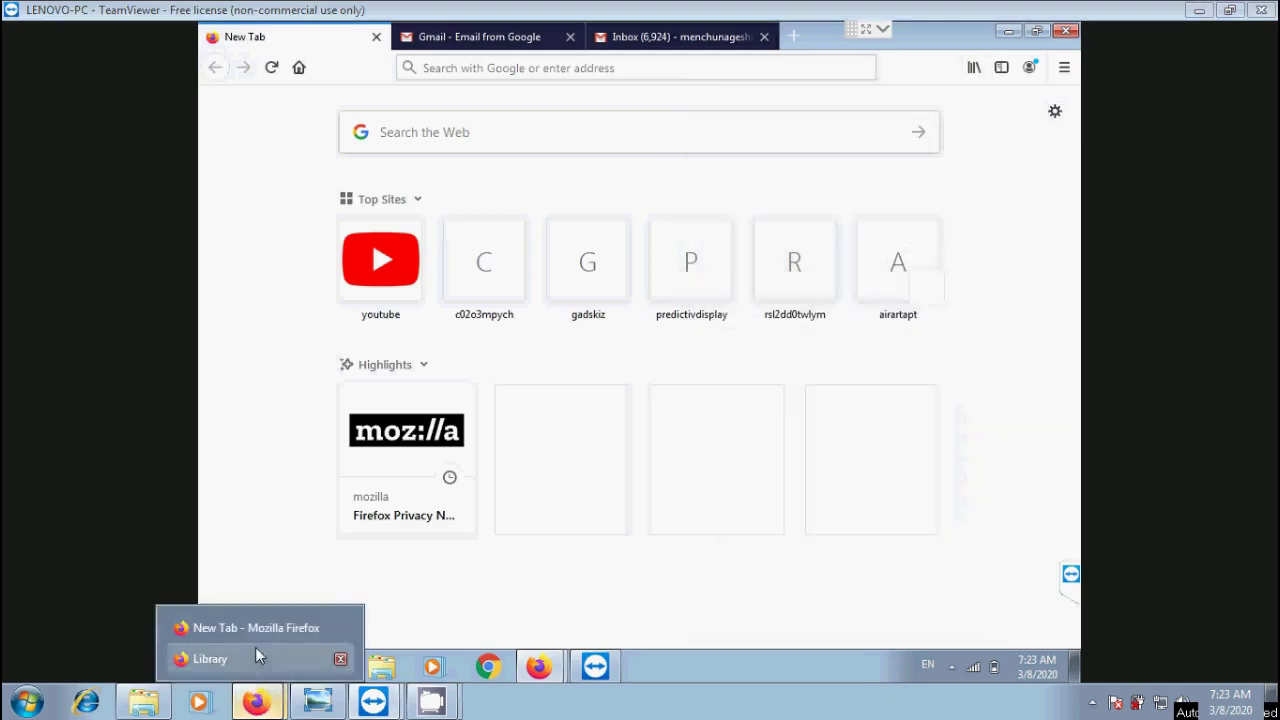
pyautogui.click(255, 657)
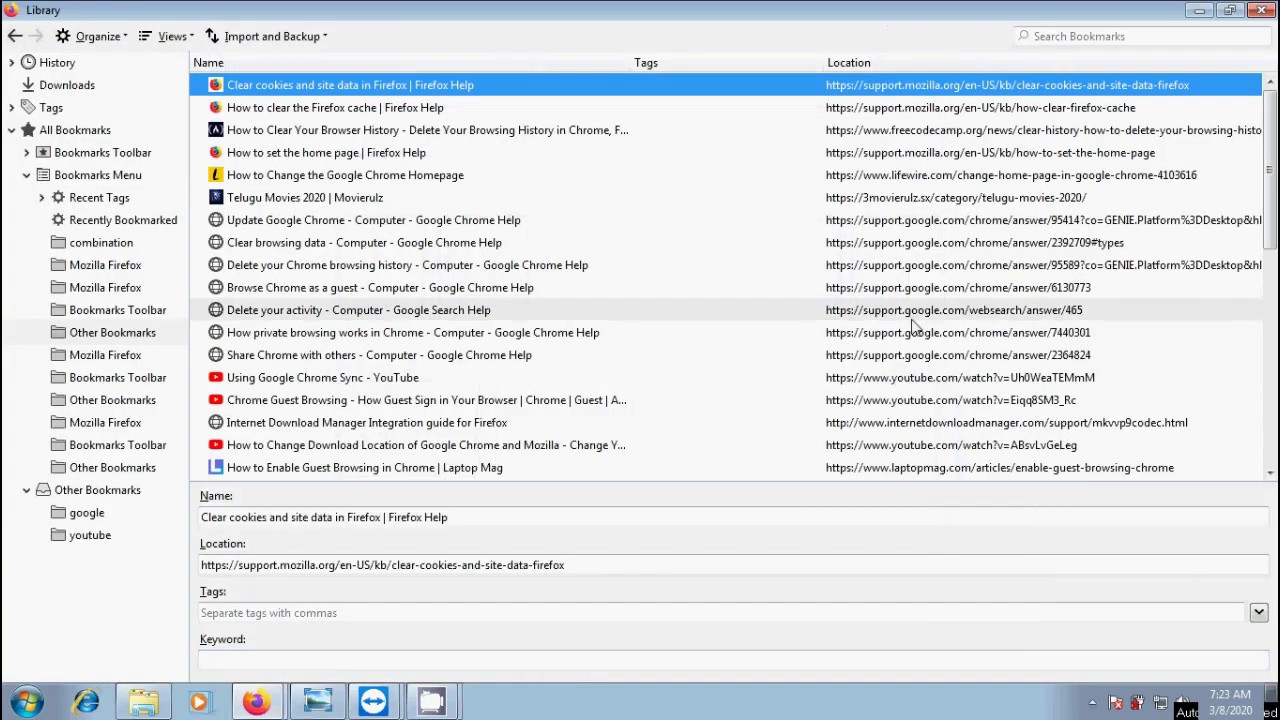
pyautogui.hotkey('ctrl', 'a')
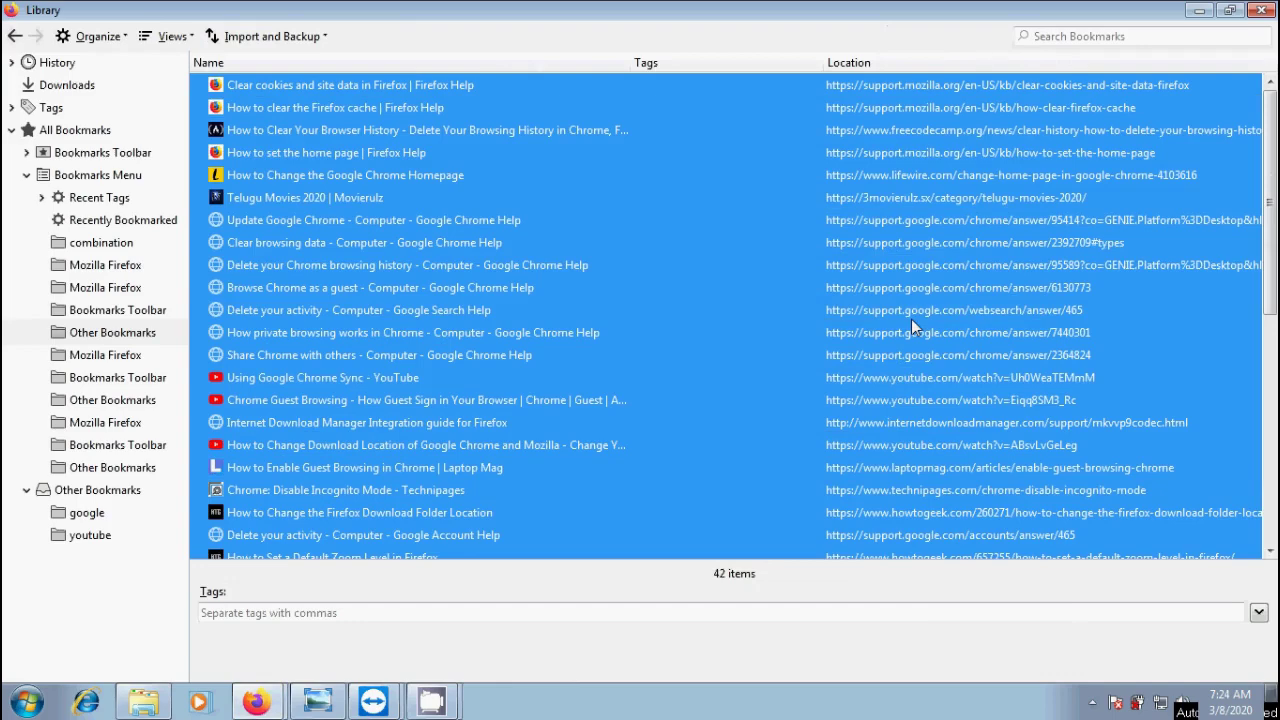
pyautogui.press('Delete')
# Step: Switch to the LENOVO-PC TeamViewer session and display the bookmarks list in the remote Firefox
pyautogui.moveTo(373, 702)
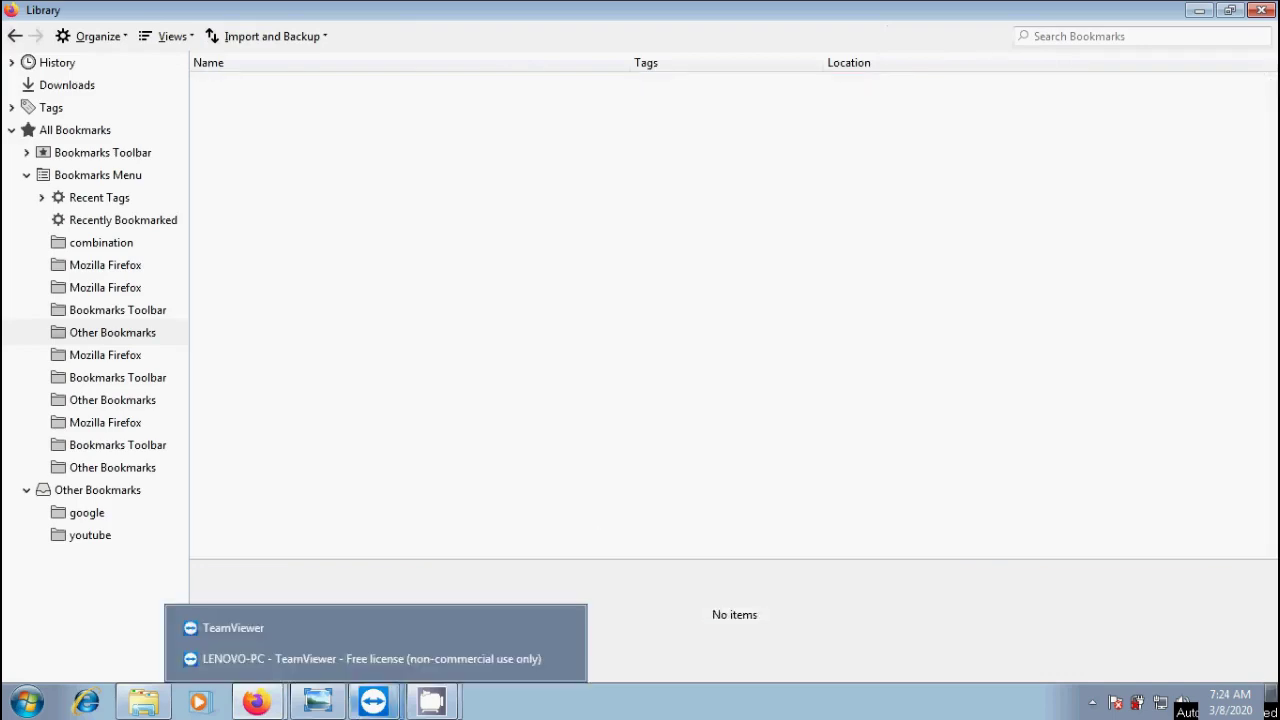
pyautogui.click(377, 658)
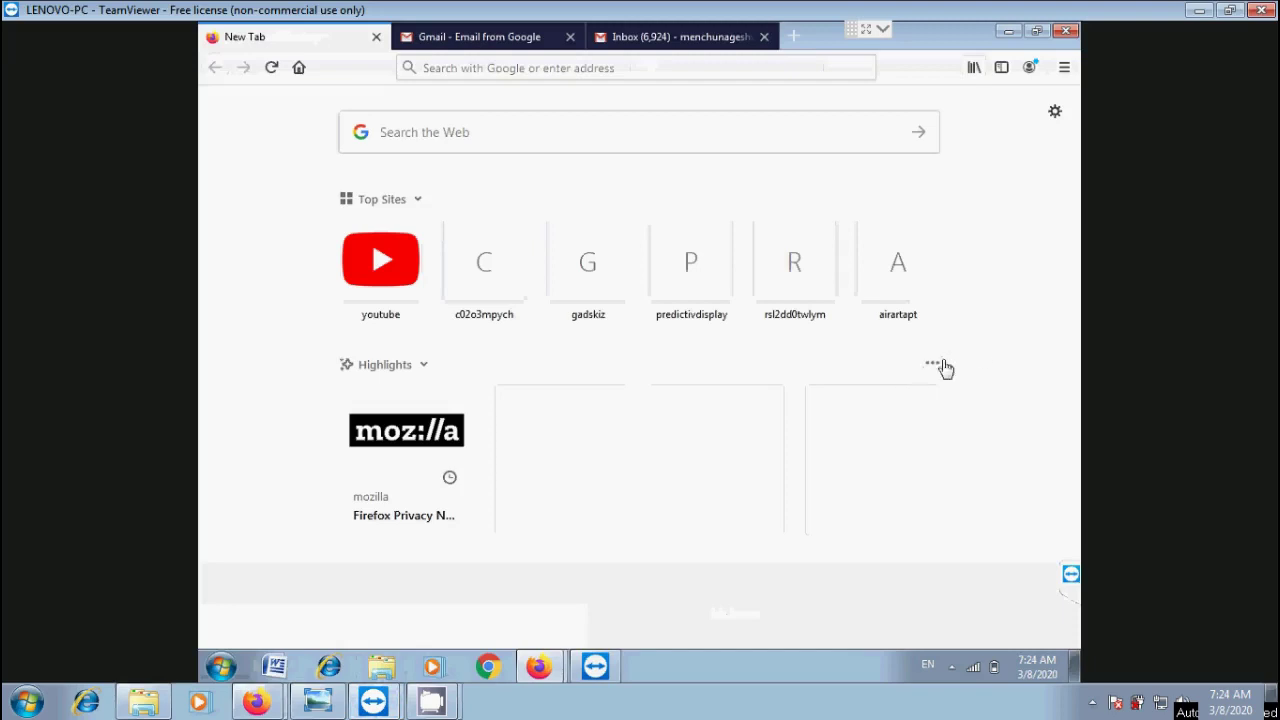
pyautogui.click(973, 68)
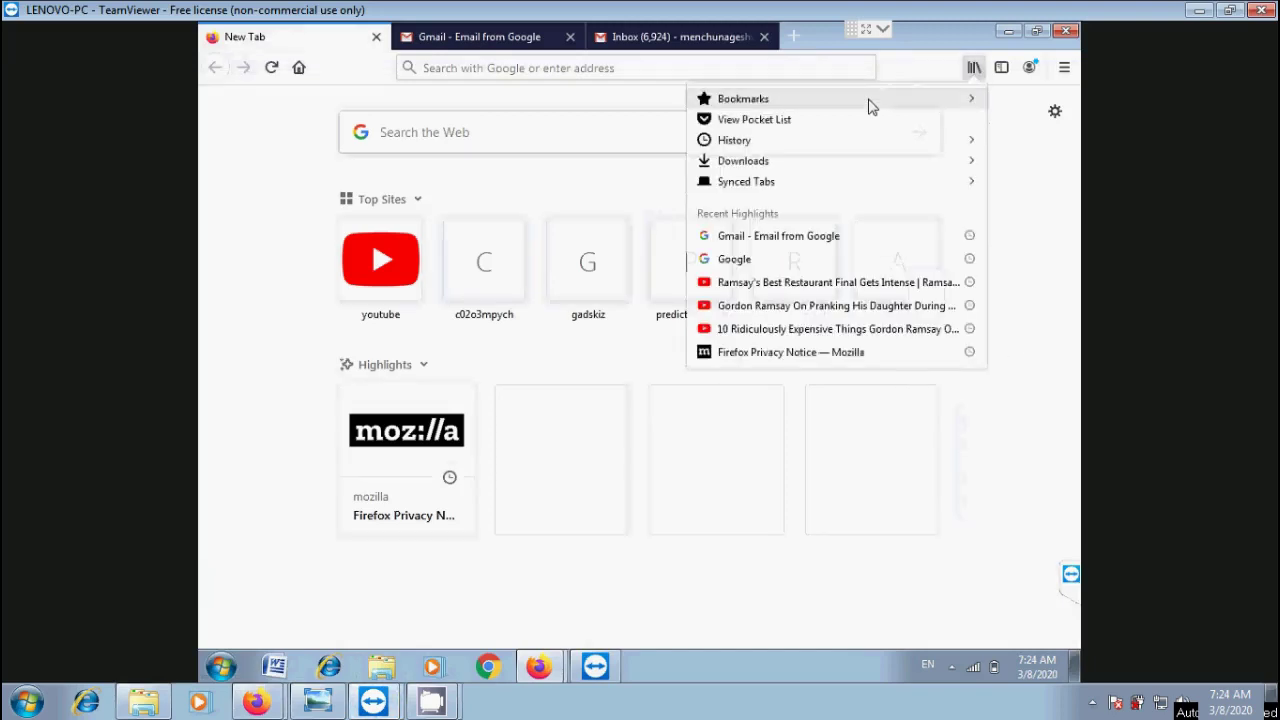
pyautogui.click(869, 99)
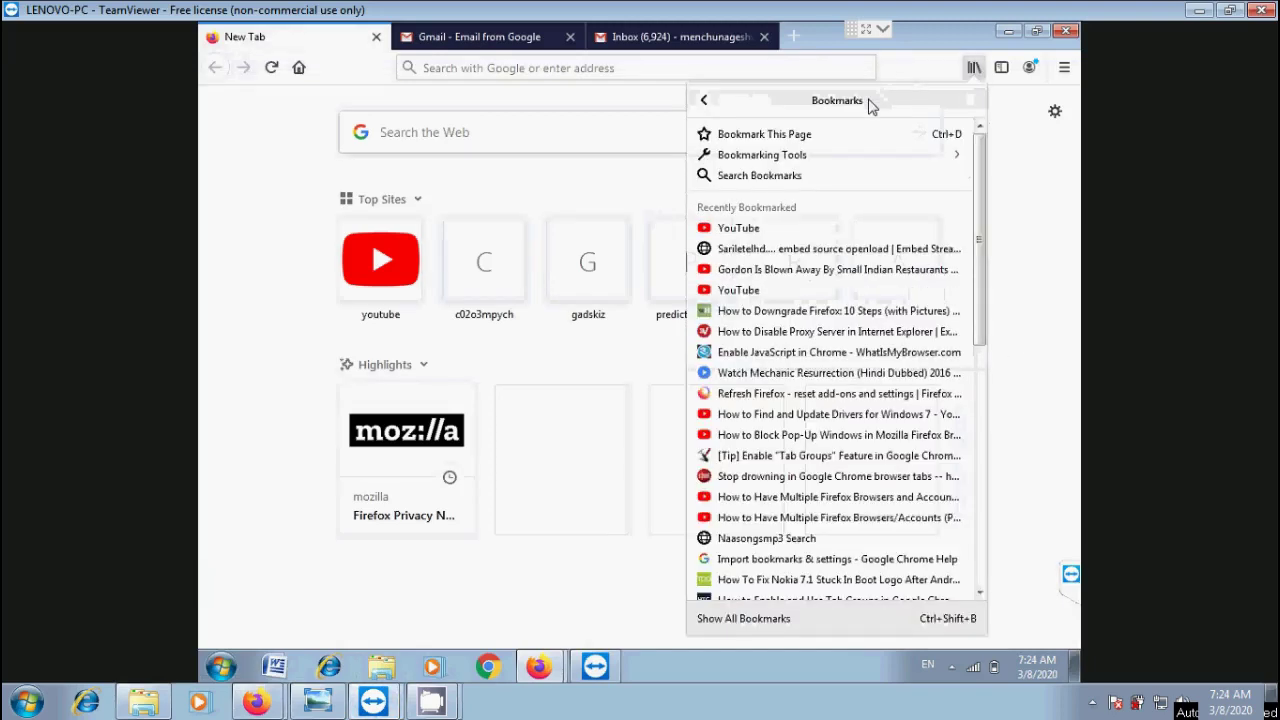
# Step: Show the Firefoxbooktr image in Windows Photo Viewer, and minimize it and the Downloads folder window to reach the desktop
pyautogui.click(316, 702)
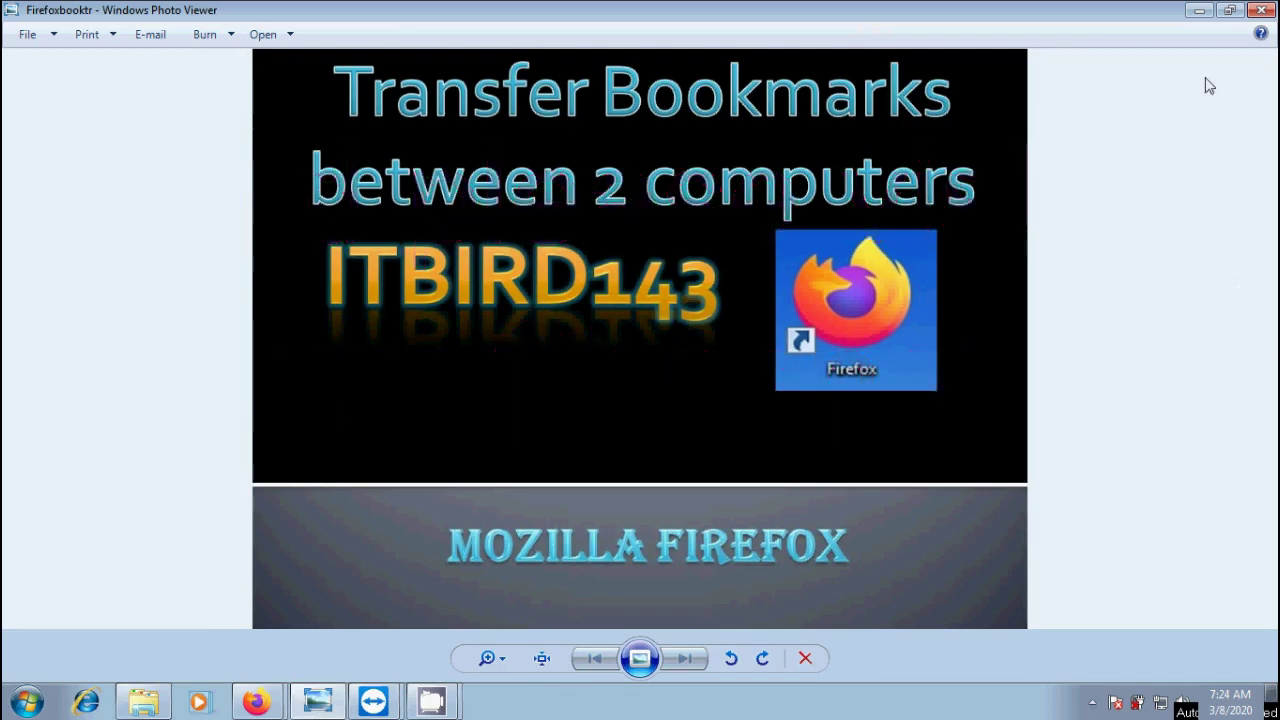
pyautogui.click(1199, 10)
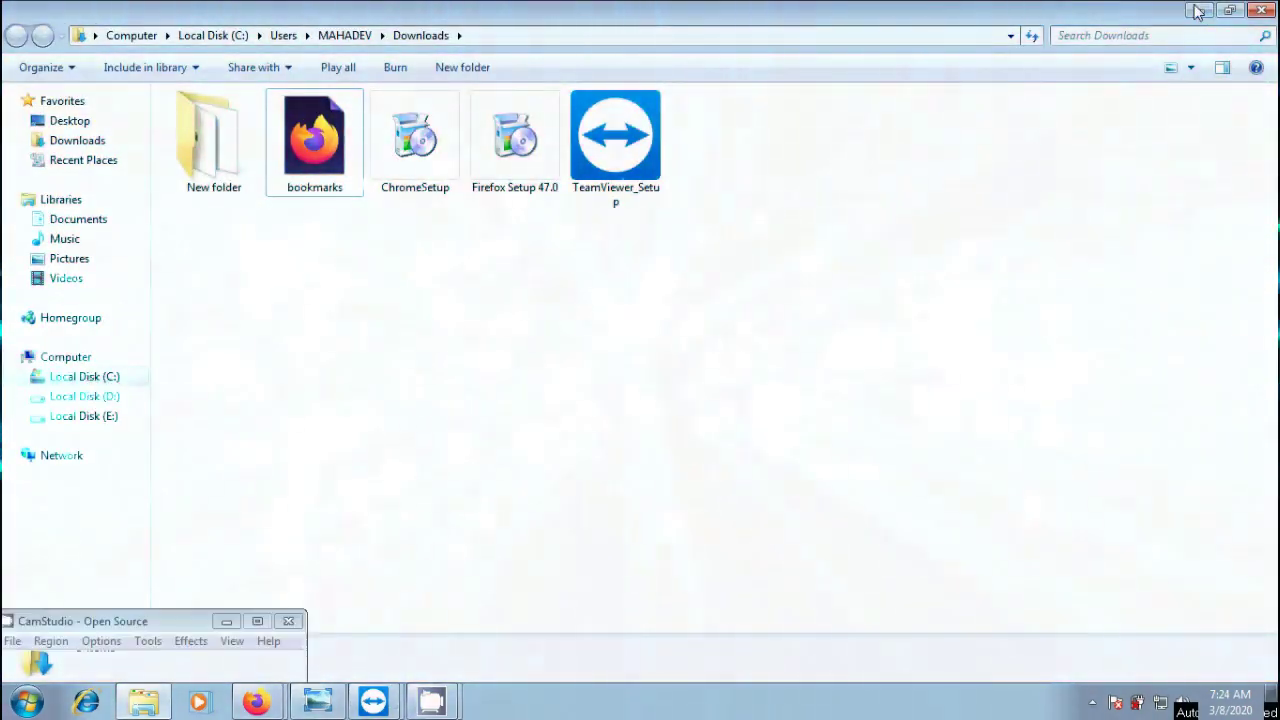
pyautogui.click(1199, 10)
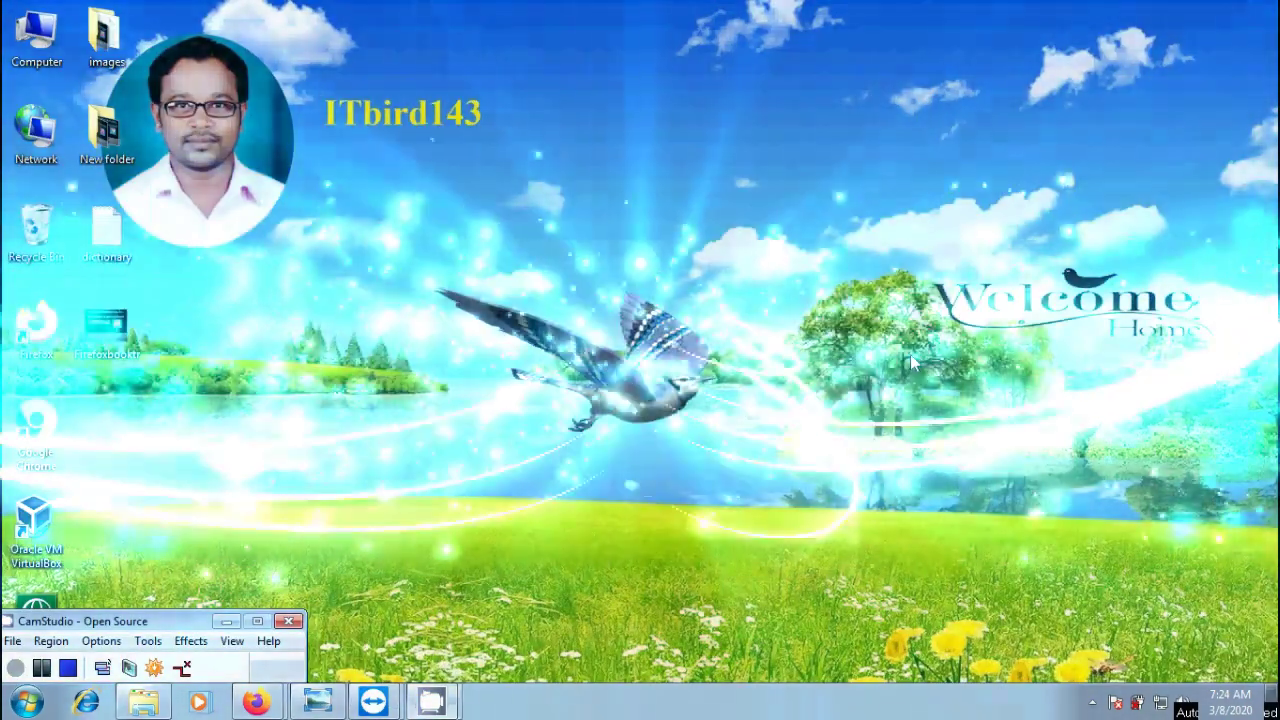